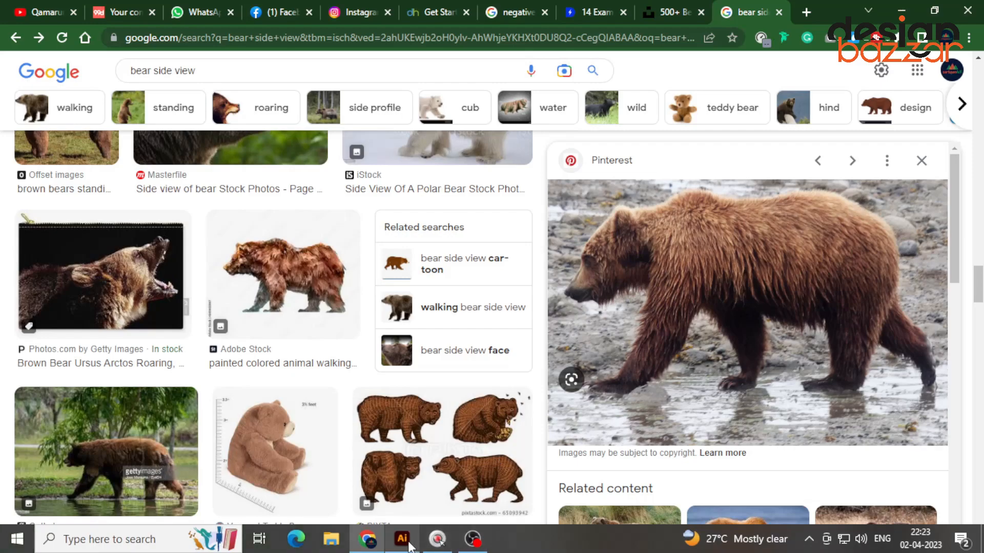
# - Switch to Illustrator, paste the copied bear photo, and scale it proportionally to fit centred within the artboard
pyautogui.hotkey('ctrl', 'v')
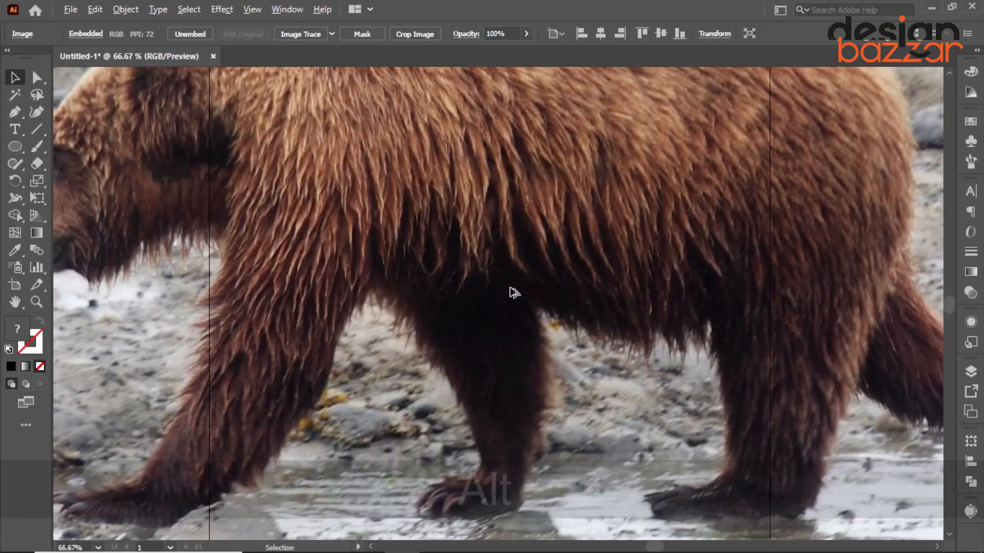
pyautogui.scroll(-3, 512, 290)
pyautogui.moveTo(509, 435); pyautogui.dragTo(513, 355)
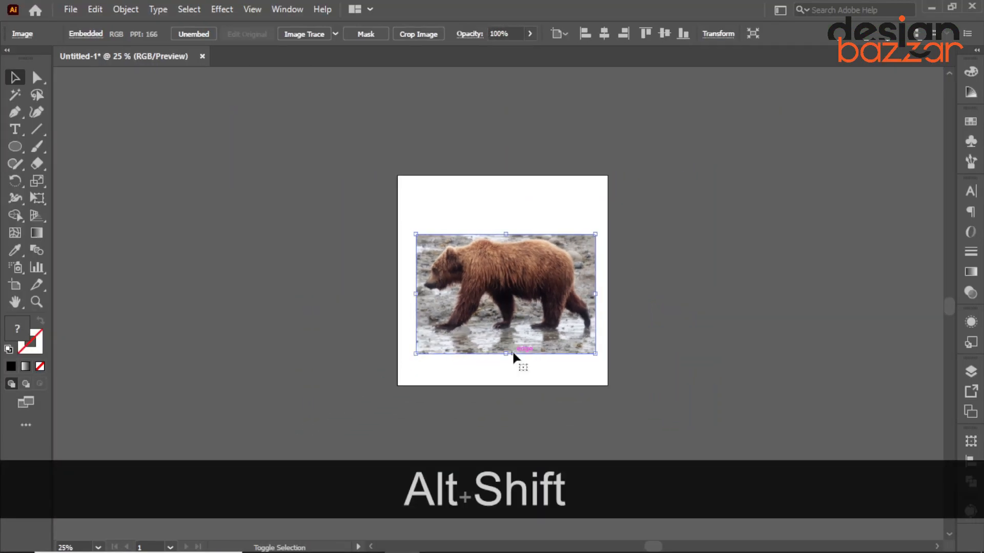
pyautogui.scroll(2, 520, 308)
pyautogui.scroll(1, 492, 288)
pyautogui.moveTo(505, 310); pyautogui.dragTo(498, 302)
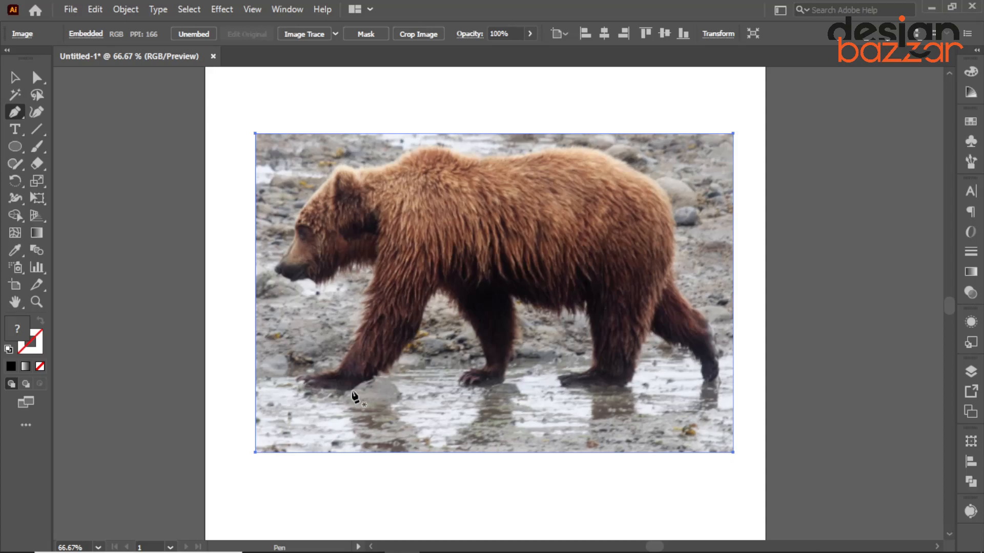
# - Start a Pen tool outline of the bear, tracing the front paw and the front edge of the leg up to the throat
pyautogui.click(384, 382)
pyautogui.moveTo(294, 382); pyautogui.dragTo(312, 371)
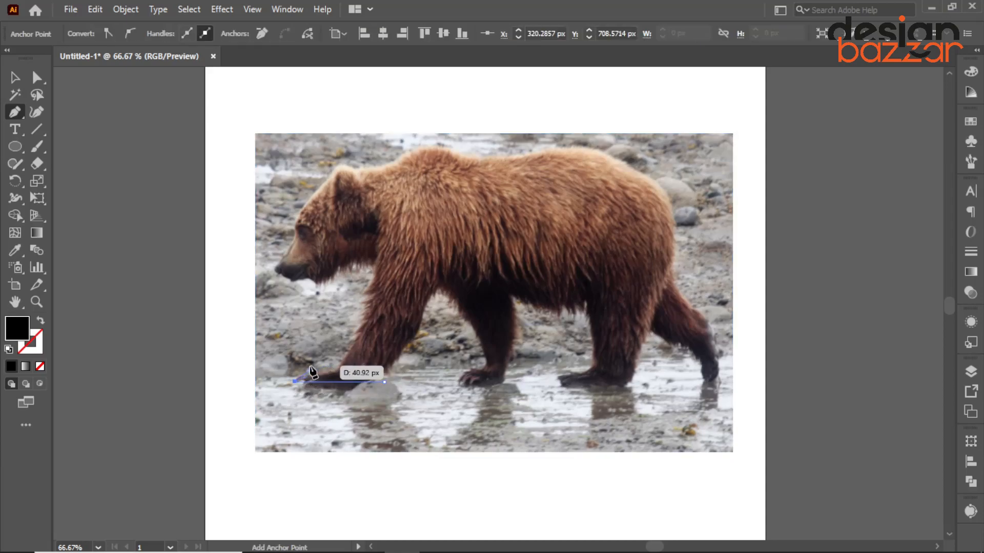
pyautogui.click(337, 367)
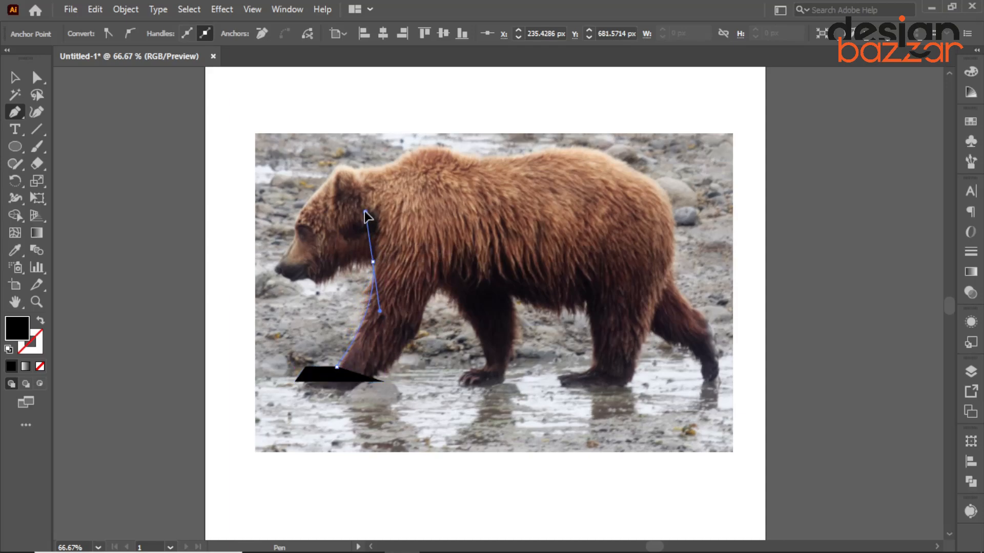
pyautogui.moveTo(364, 210); pyautogui.dragTo(365, 211)
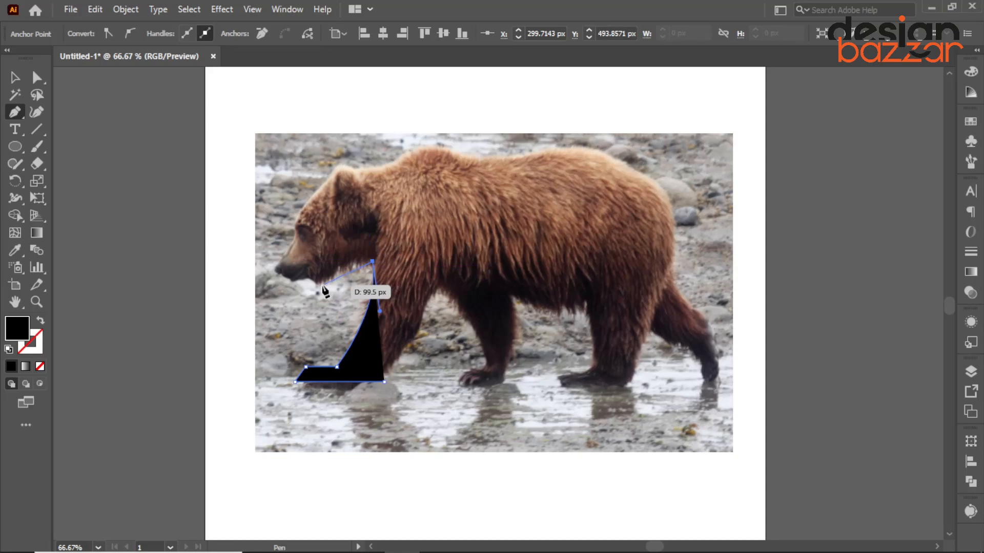
# - Continue the Pen outline along the lower jaw, around the muzzle and up to the brow
pyautogui.moveTo(298, 283); pyautogui.dragTo(262, 306)
pyautogui.moveTo(272, 270); pyautogui.dragTo(347, 180)
pyautogui.click(295, 241)
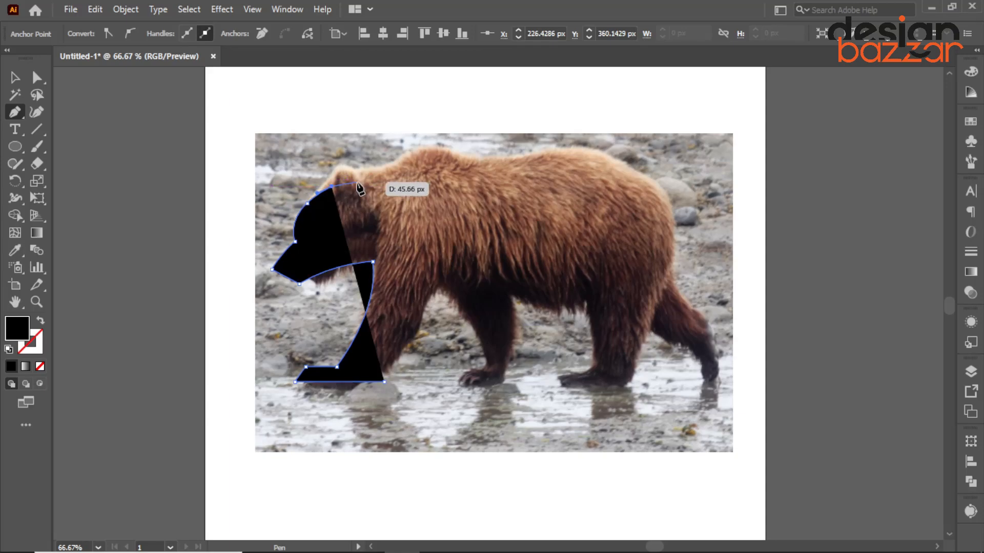
# - Continue the Pen outline around the ear and along the bear's back to the rump
pyautogui.moveTo(359, 171); pyautogui.dragTo(389, 193)
pyautogui.moveTo(400, 160); pyautogui.dragTo(416, 148)
pyautogui.moveTo(490, 157); pyautogui.dragTo(530, 164)
pyautogui.moveTo(654, 181); pyautogui.dragTo(711, 244)
pyautogui.click(654, 180)
# - Trace the rump and rearmost leg up to the inner thigh, swapping the path's black fill to a stroke
pyautogui.moveTo(668, 273); pyautogui.dragTo(645, 333)
pyautogui.click(668, 274)
pyautogui.moveTo(704, 316); pyautogui.dragTo(648, 327)
pyautogui.click(636, 376)
pyautogui.hotkey('shift', 'x')
pyautogui.moveTo(615, 376)
pyautogui.mouseDown()
pyautogui.moveTo(646, 339)
pyautogui.moveTo(596, 328)
pyautogui.moveTo(549, 303)
pyautogui.mouseUp()
pyautogui.click(606, 342)
pyautogui.click(564, 320)
# - Trace the nearer hind leg from the inner thigh around its foot and up to the belly
pyautogui.moveTo(549, 379); pyautogui.dragTo(541, 398)
pyautogui.click(548, 379)
pyautogui.click(478, 379)
pyautogui.click(471, 364)
pyautogui.click(510, 360)
pyautogui.moveTo(502, 296); pyautogui.dragTo(504, 270)
# - Trace the belly and the second front leg, then close the outline at the front paw's heel
pyautogui.click(428, 287)
pyautogui.click(430, 359)
pyautogui.moveTo(371, 375); pyautogui.dragTo(384, 372)
pyautogui.click(367, 363)
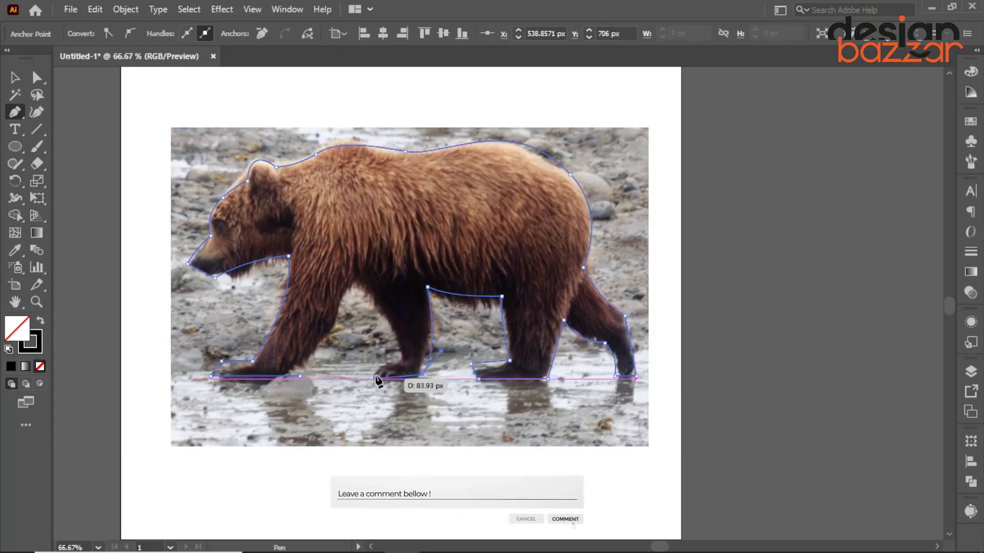
pyautogui.click(401, 355)
pyautogui.moveTo(349, 285); pyautogui.dragTo(381, 290)
pyautogui.moveTo(300, 376); pyautogui.dragTo(260, 413)
# - Shift the anchor points at the top of the front legs' gap and at the front paw's heel slightly
pyautogui.click(36, 78)
pyautogui.moveTo(350, 286); pyautogui.dragTo(344, 281)
pyautogui.moveTo(300, 376); pyautogui.dragTo(294, 375)
# - Hide the bear photo and swap the traced outline's stroke to a solid black fill
pyautogui.click(406, 253)
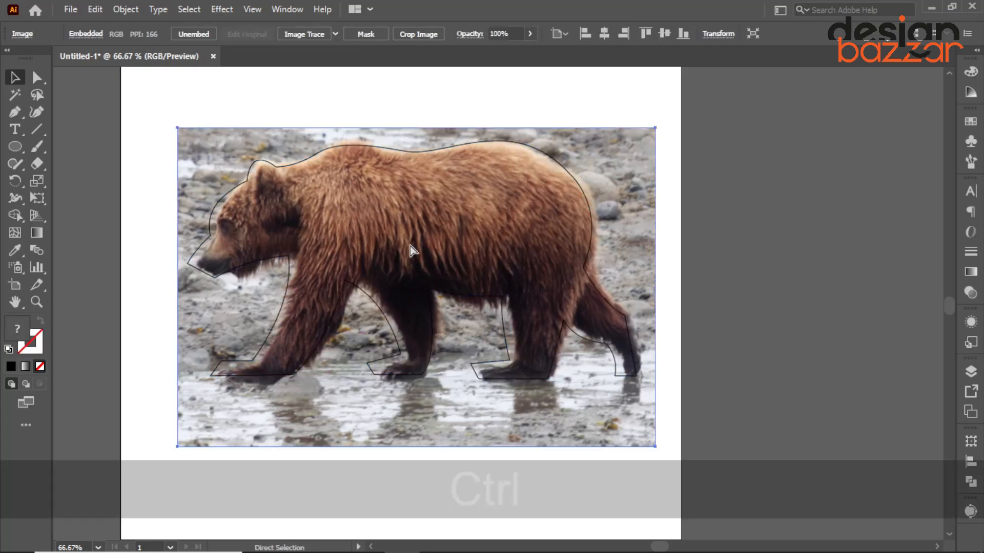
pyautogui.hotkey('ctrl', '3')
pyautogui.click(424, 159)
pyautogui.hotkey('shift', 'x')
# - Round the ankle corners of the bear's legs and the toe and heel corners of its foremost paw
pyautogui.press('a')
pyautogui.moveTo(497, 354); pyautogui.dragTo(494, 351)
pyautogui.click(294, 372)
pyautogui.moveTo(209, 353); pyautogui.dragTo(230, 384)
pyautogui.click(314, 432)
pyautogui.hotkey('ctrl', 'z')
pyautogui.hotkey('ctrl', 'z')
pyautogui.hotkey('ctrl', 'z')
pyautogui.moveTo(228, 379); pyautogui.dragTo(235, 390)
pyautogui.click(325, 443)
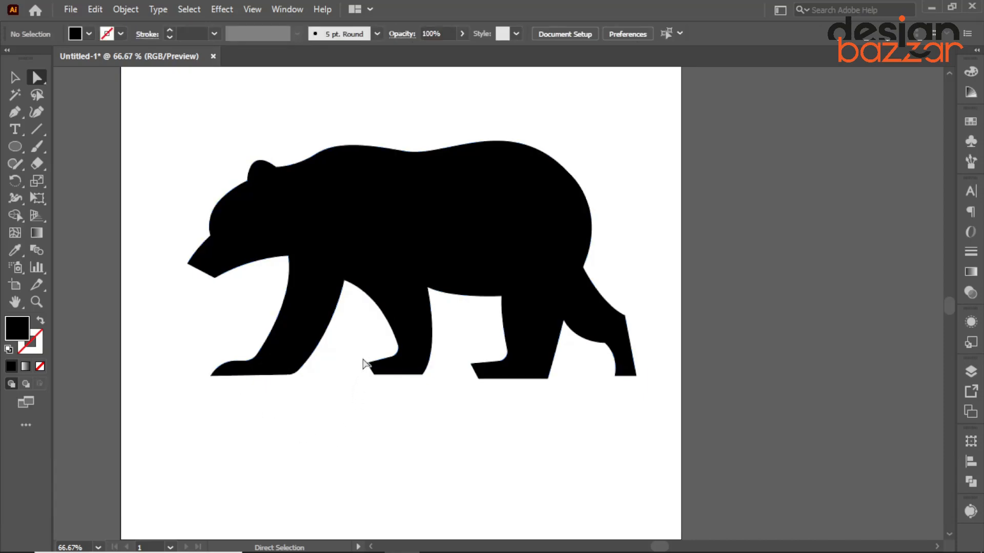
# - Round the toe corners of the second front paw and the nearer hind paw
pyautogui.moveTo(377, 369); pyautogui.dragTo(379, 371)
pyautogui.click(402, 432)
pyautogui.hotkey('ctrl', 'z')
pyautogui.hotkey('ctrl', 'z')
pyautogui.click(454, 422)
pyautogui.moveTo(474, 371); pyautogui.dragTo(483, 372)
pyautogui.click(518, 428)
# - Round the lower corner of the rearmost foot by about 40 px
pyautogui.moveTo(622, 385); pyautogui.dragTo(622, 385)
pyautogui.moveTo(679, 344); pyautogui.dragTo(679, 344)
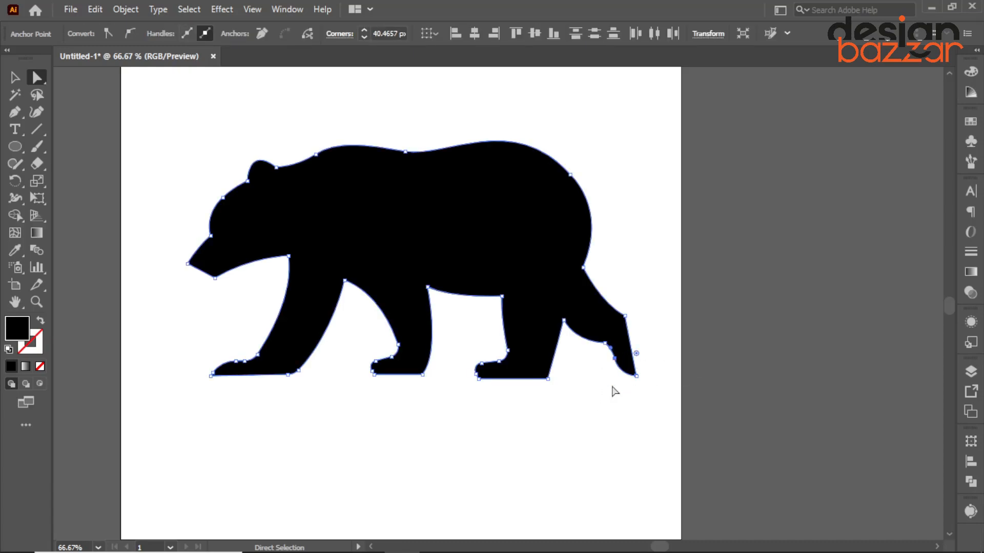
pyautogui.click(610, 391)
pyautogui.scroll(-3, 610, 397)
pyautogui.scroll(2, 610, 400)
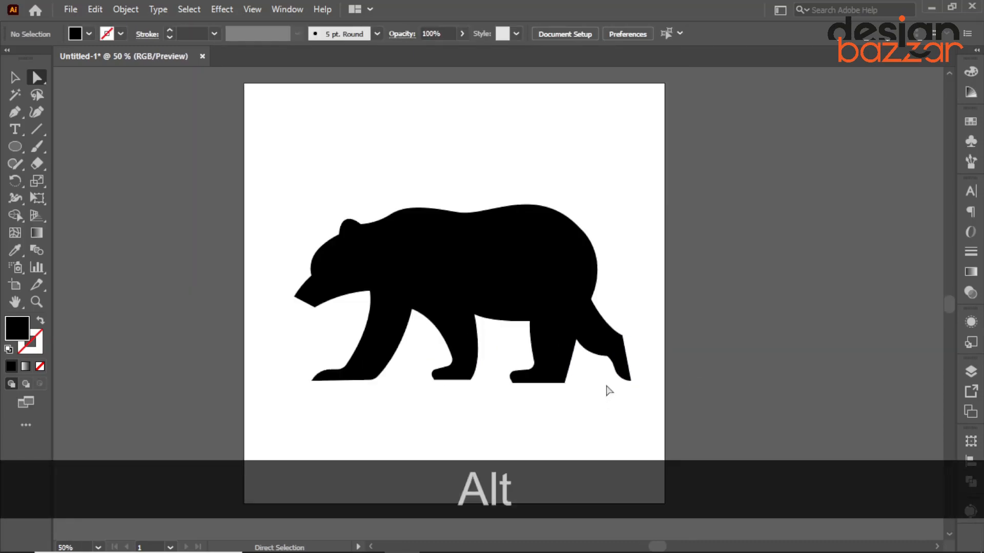
# - Round the chin corner at the underside of the bear's muzzle
pyautogui.press('v')
pyautogui.click(443, 271)
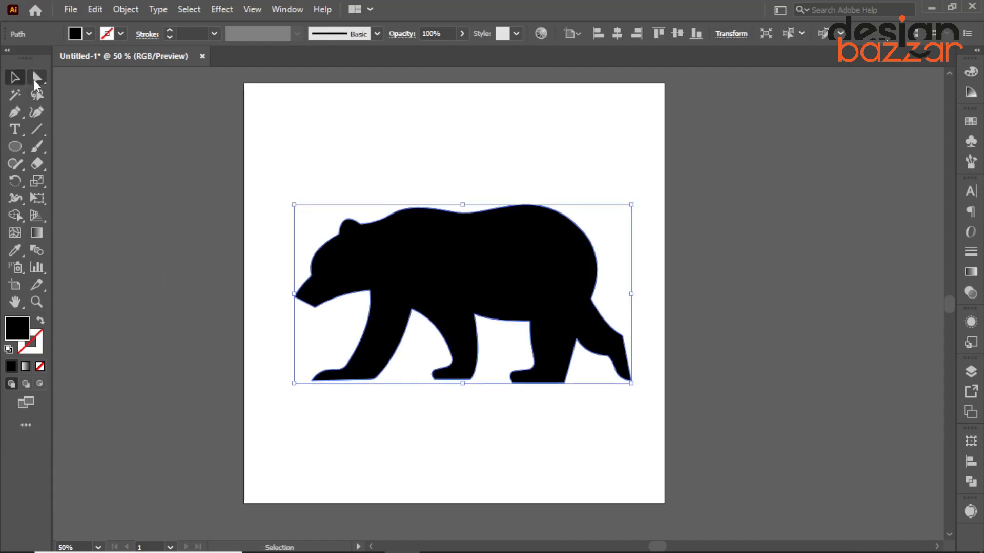
pyautogui.click(37, 76)
pyautogui.click(283, 316)
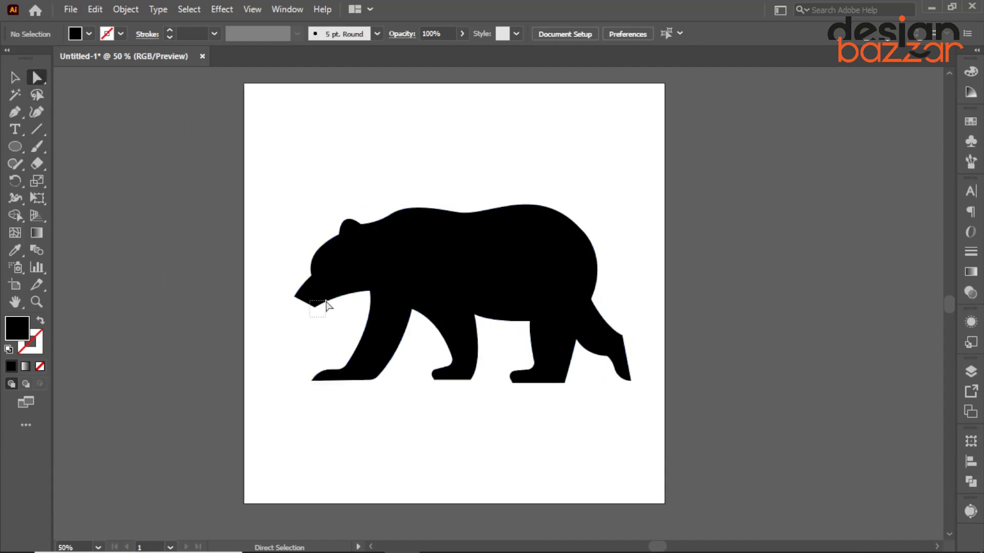
pyautogui.moveTo(326, 302); pyautogui.dragTo(316, 306)
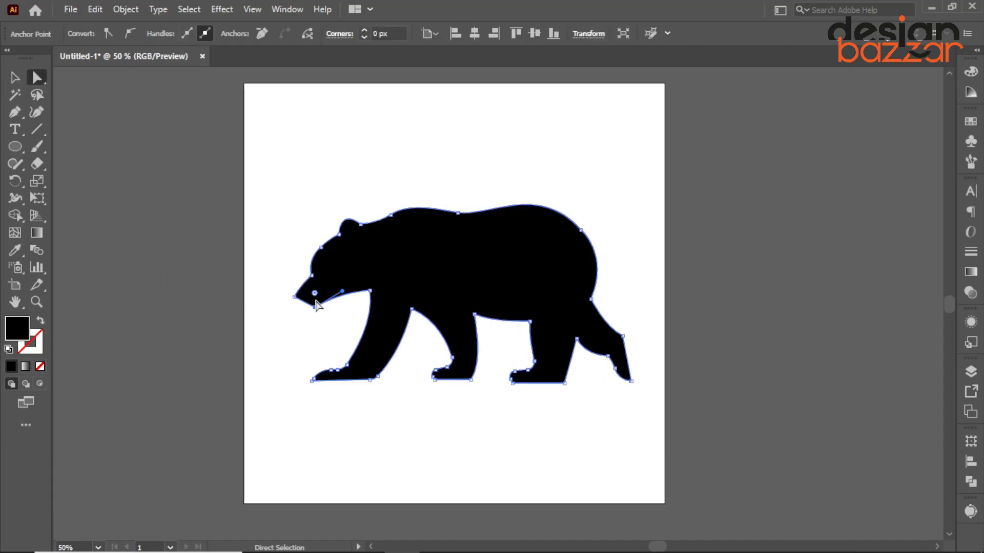
pyautogui.click(307, 330)
# - Try rounding the tip of the bear's nose by about 15 px
pyautogui.moveTo(300, 307); pyautogui.dragTo(304, 296)
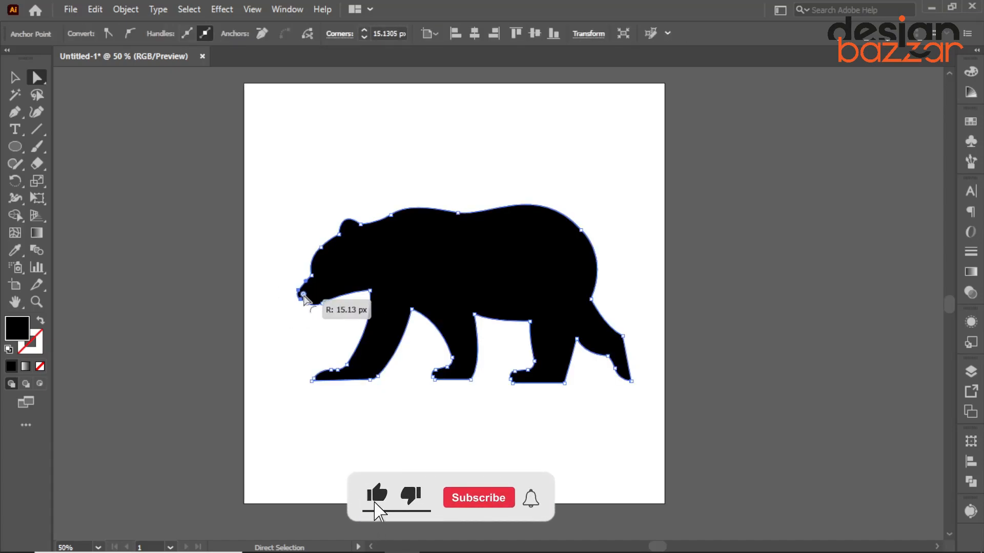
pyautogui.click(285, 326)
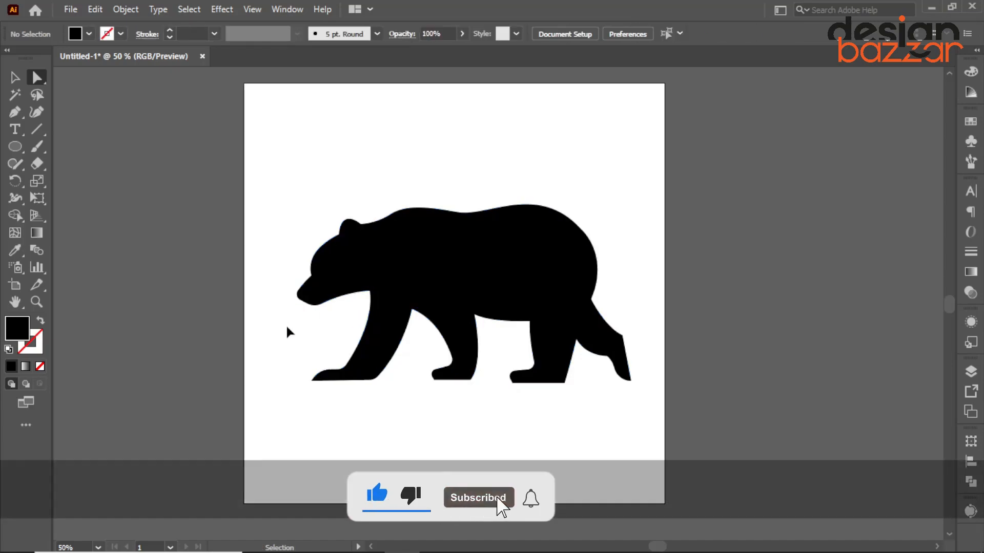
pyautogui.click(16, 76)
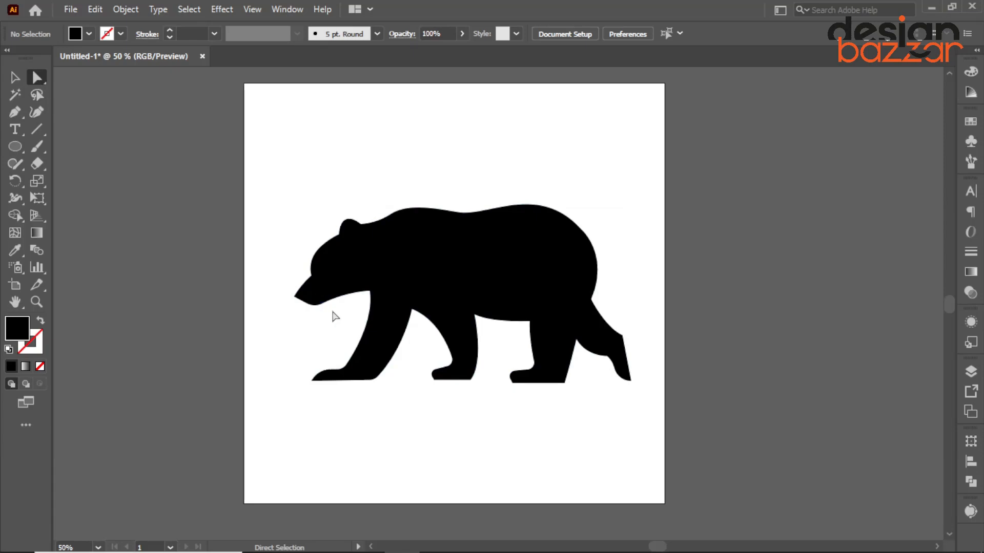
# - Round the corner where the bear's forehead meets its muzzle by about 28.5 px
pyautogui.click(311, 275)
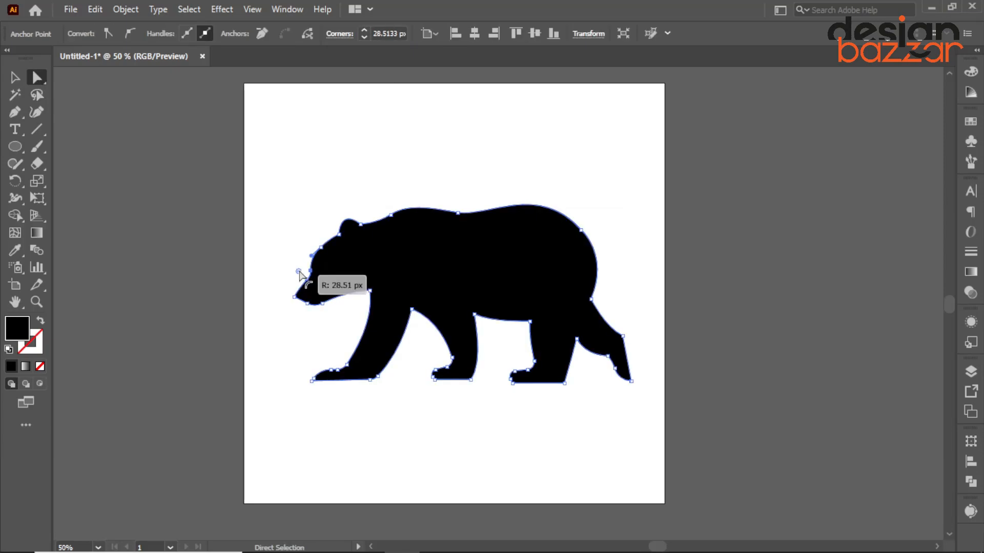
pyautogui.click(347, 193)
pyautogui.scroll(3, 292, 244)
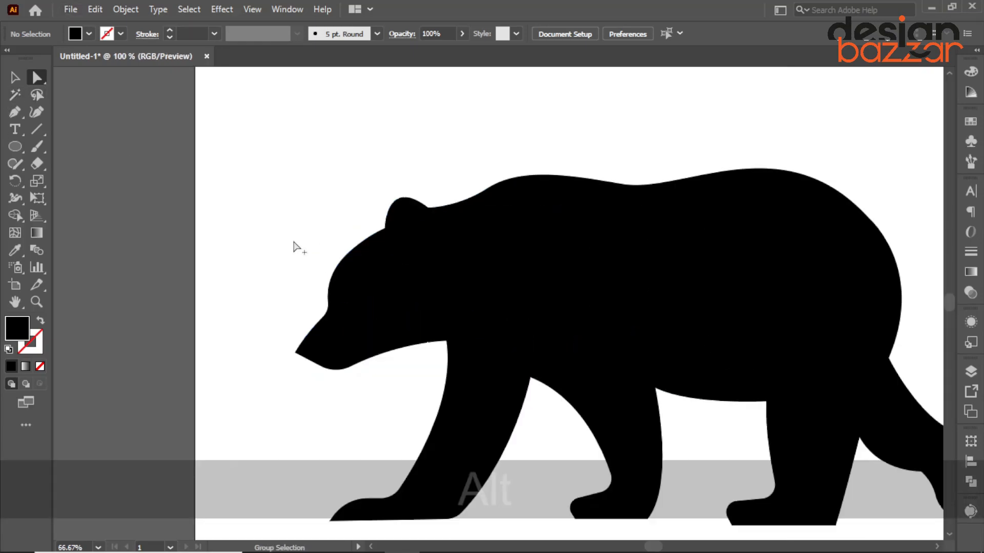
pyautogui.scroll(-4, 287, 323)
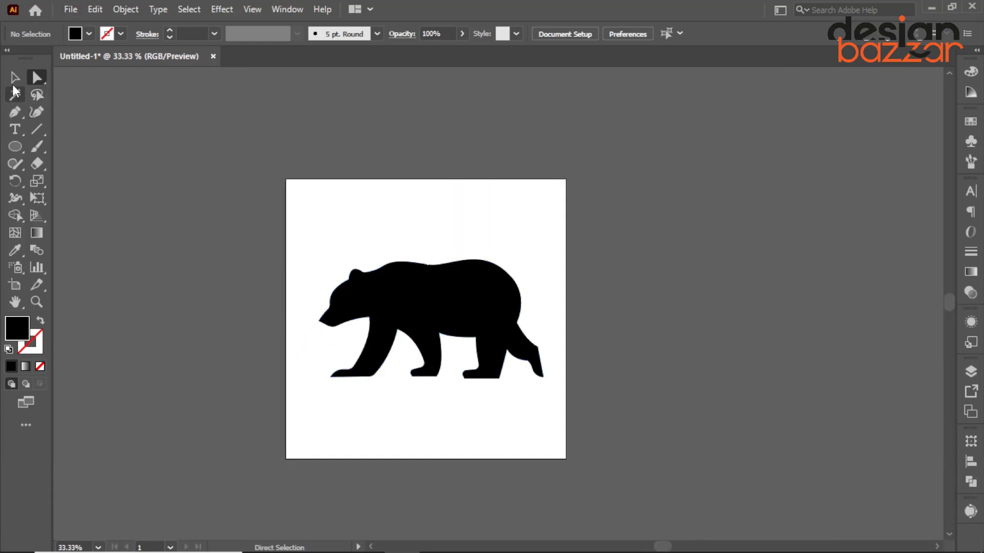
# - Scale the bear silhouette down proportionally and move it to the lower part of the artboard
pyautogui.click(527, 374)
pyautogui.moveTo(542, 378); pyautogui.dragTo(495, 374)
pyautogui.click(438, 358)
pyautogui.scroll(2, 399, 324)
pyautogui.moveTo(446, 301); pyautogui.dragTo(426, 393)
# - Add the text BEAR in Gilroy-BoldItalic above the silhouette, enlarged to about 218.6 pt
pyautogui.click(15, 129)
pyautogui.click(416, 256)
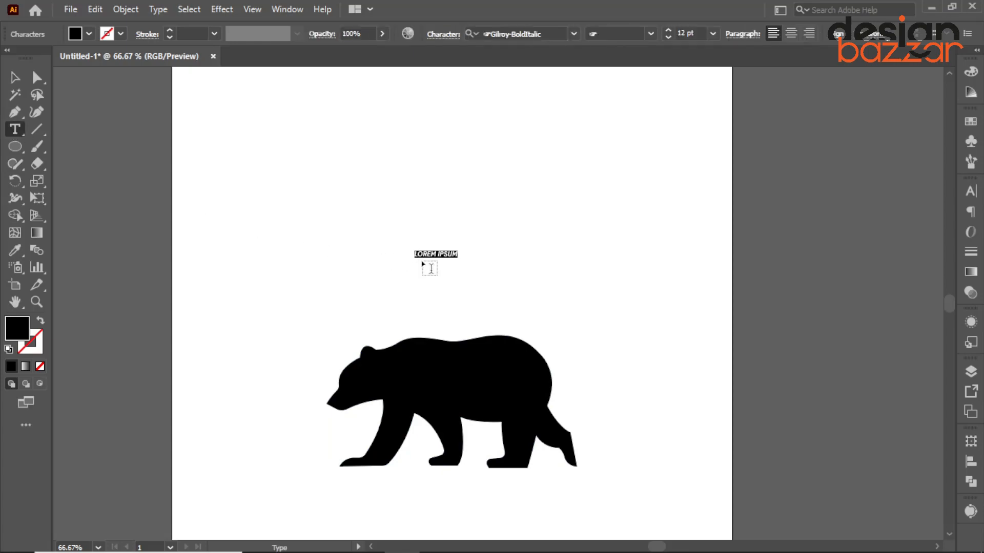
pyautogui.click(19, 82)
pyautogui.moveTo(431, 260); pyautogui.dragTo(575, 318)
pyautogui.moveTo(509, 278); pyautogui.dragTo(522, 290)
# - Convert the BEAR text to outlines and ungroup the letters
pyautogui.rightClick(560, 286)
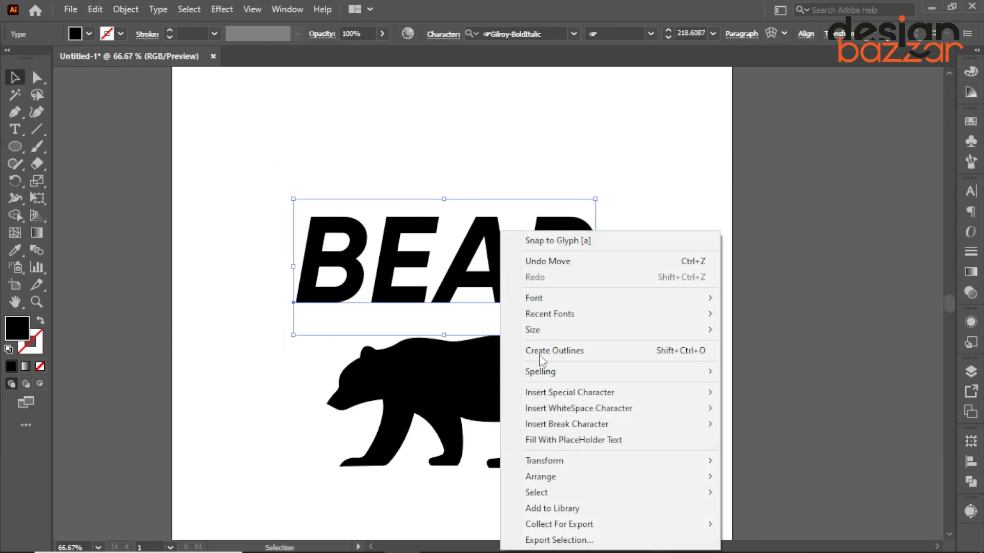
pyautogui.click(574, 351)
pyautogui.rightClick(587, 253)
pyautogui.click(629, 369)
# - Move the bear silhouette over the lettering and reflect it across the vertical axis
pyautogui.click(405, 392)
pyautogui.moveTo(413, 391); pyautogui.dragTo(426, 272)
pyautogui.rightClick(427, 218)
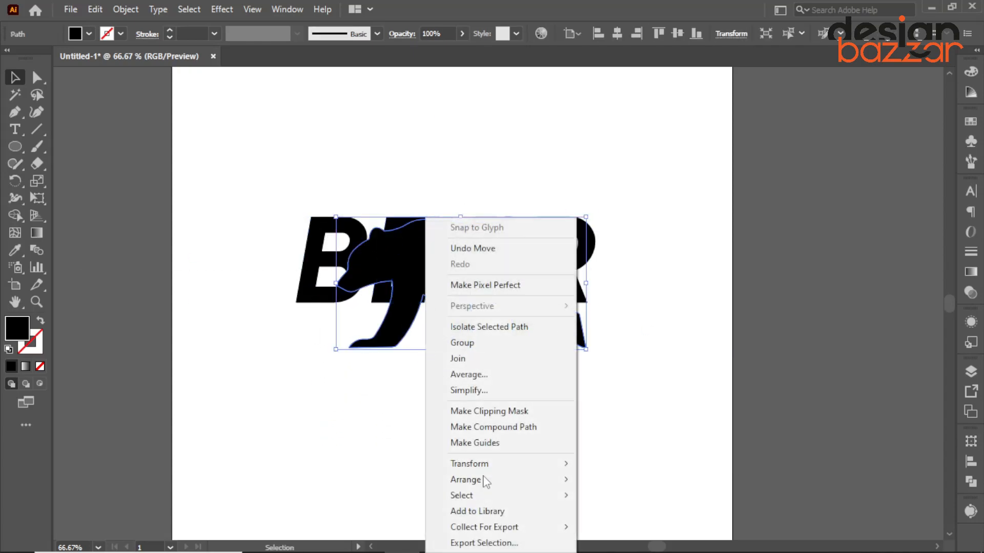
pyautogui.moveTo(501, 464)
pyautogui.click(641, 389)
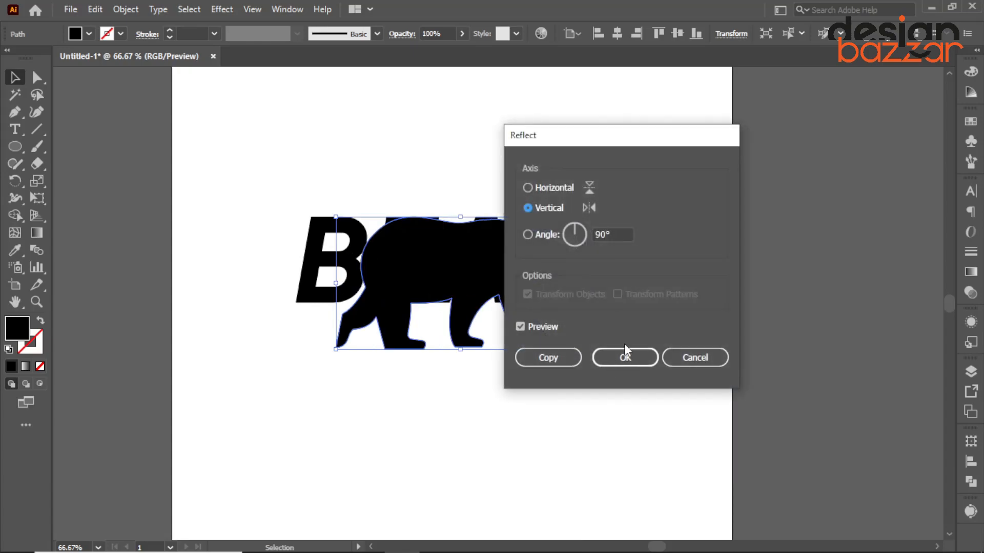
pyautogui.click(619, 360)
pyautogui.click(612, 359)
# - Scale the bear down proportionally and position it with its head over the A and its rump overlapping the B
pyautogui.moveTo(499, 262); pyautogui.dragTo(472, 312)
pyautogui.hotkey('ctrl', 'z')
pyautogui.click(523, 423)
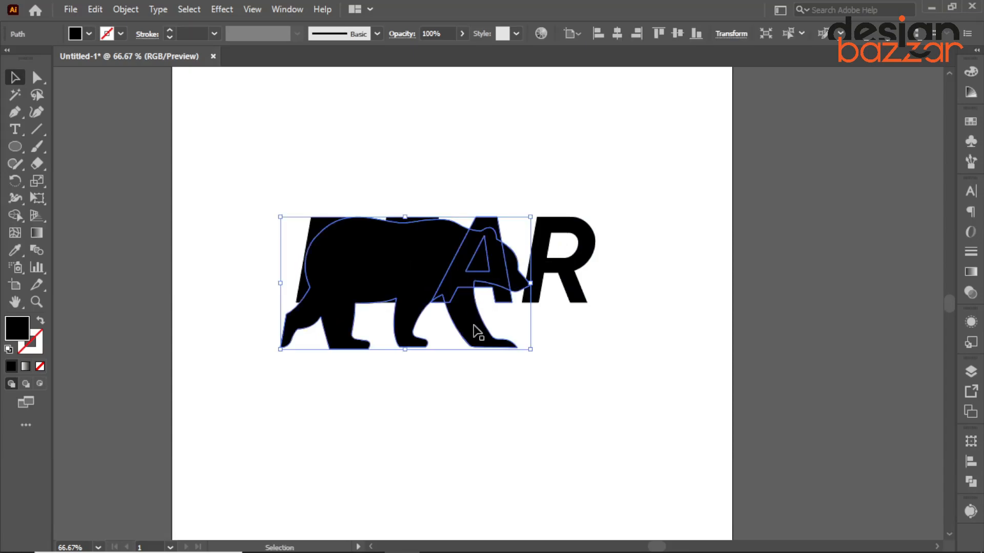
pyautogui.moveTo(405, 353); pyautogui.dragTo(403, 326)
pyautogui.scroll(2, 488, 308)
pyautogui.moveTo(501, 333)
pyautogui.mouseDown()
pyautogui.moveTo(518, 331)
pyautogui.moveTo(505, 333)
pyautogui.mouseUp()
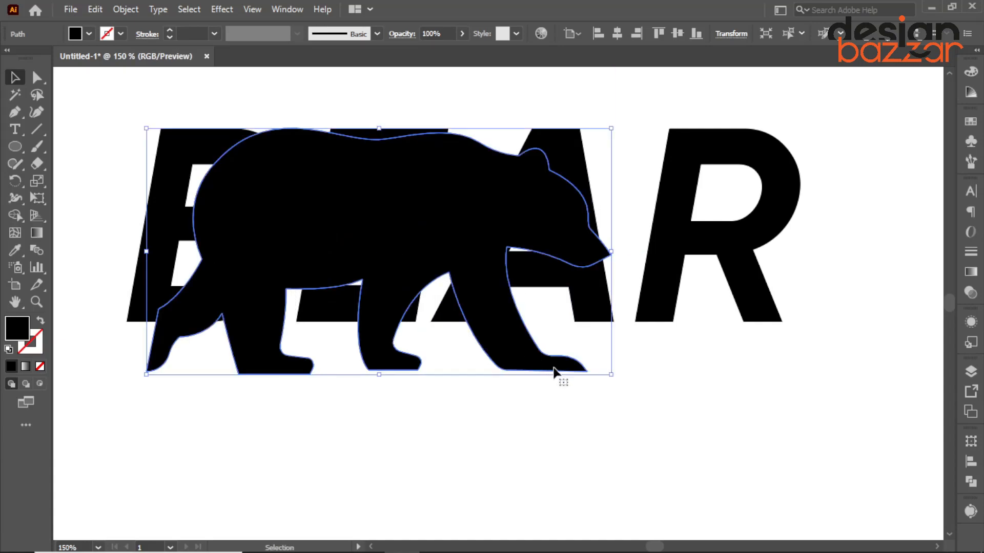
pyautogui.moveTo(148, 251); pyautogui.dragTo(225, 264)
pyautogui.moveTo(609, 254); pyautogui.dragTo(599, 257)
pyautogui.click(611, 399)
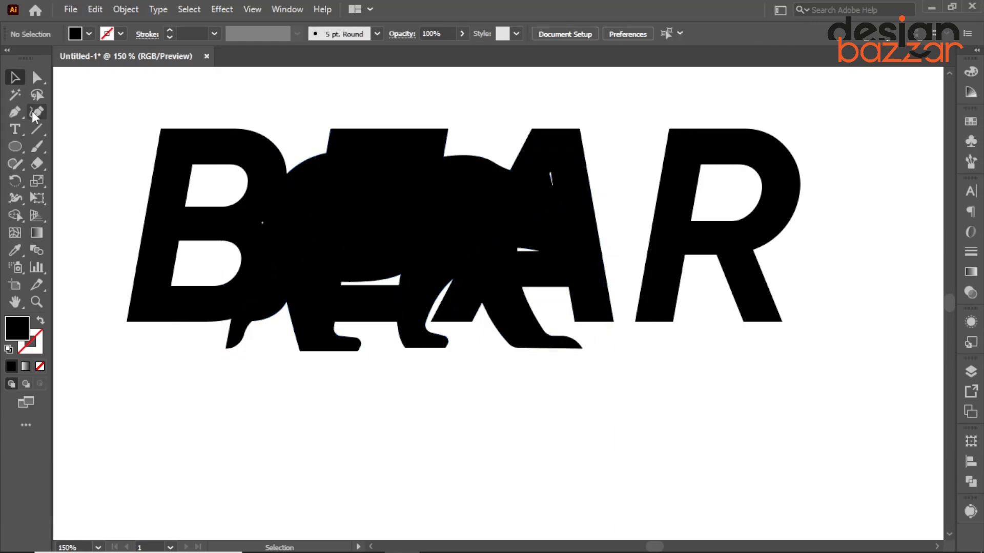
# - Draw a closed black Pen shape across the letter A's baseline and up to its apex, covering its inner openings
pyautogui.click(430, 322)
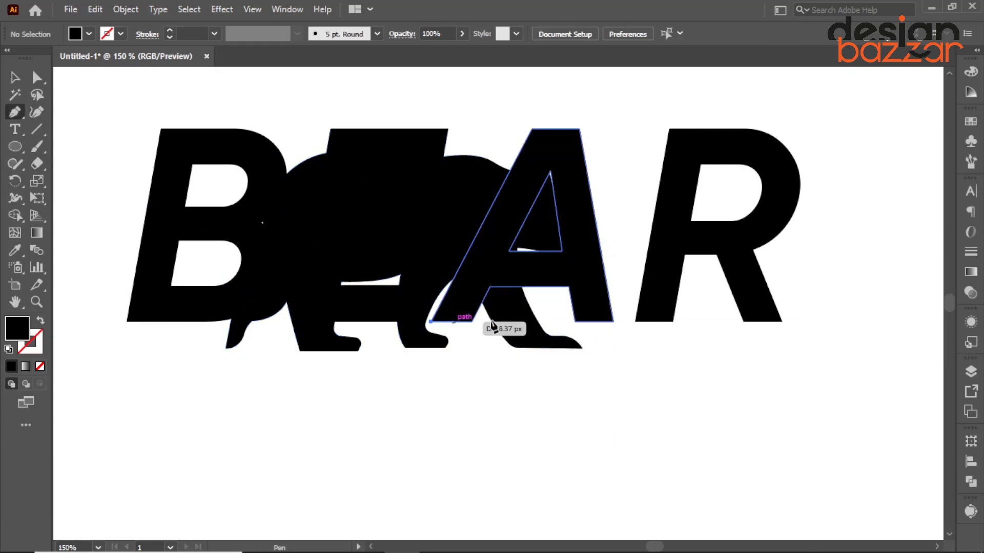
pyautogui.click(614, 322)
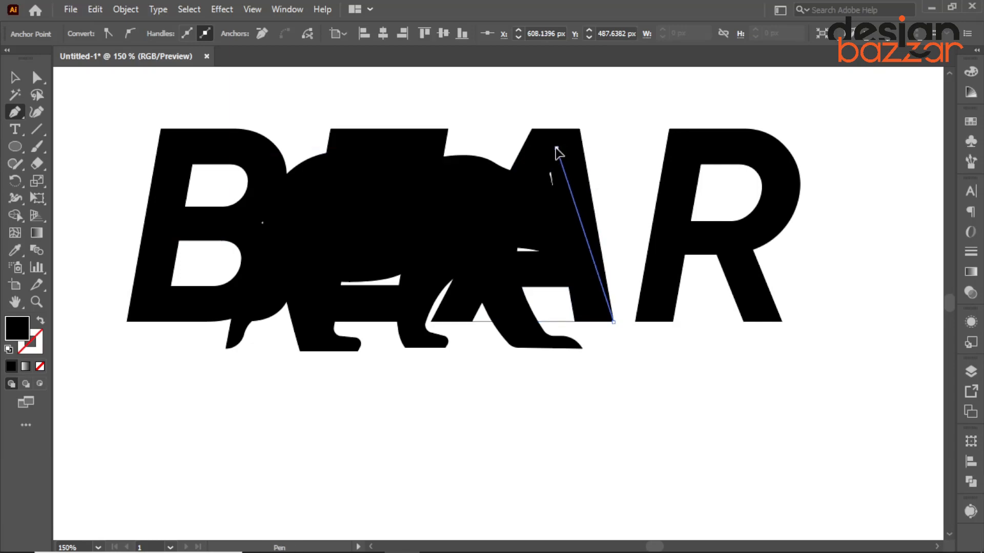
pyautogui.click(557, 148)
pyautogui.click(538, 159)
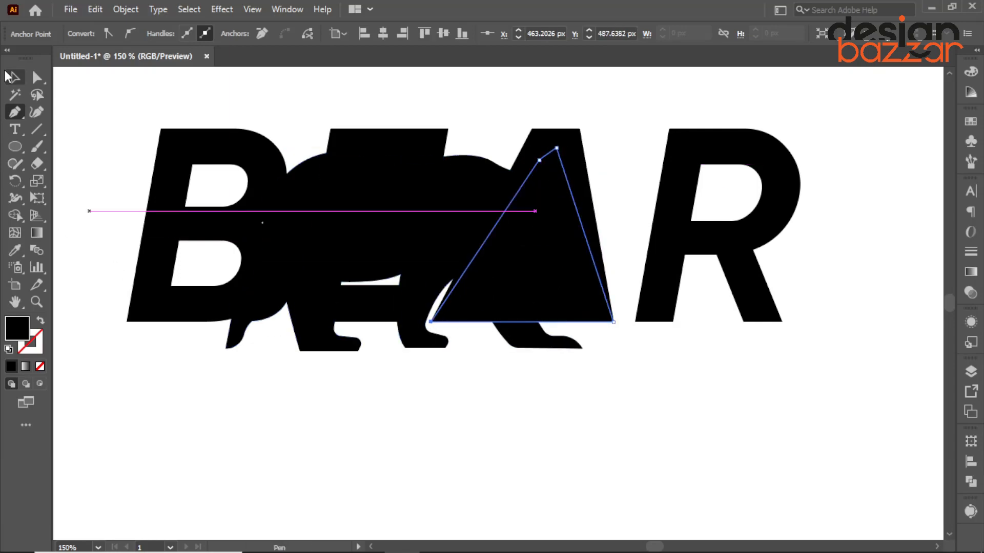
pyautogui.press('v')
# - Bring the letter E to the front of the stacking order
pyautogui.click(374, 136)
pyautogui.hotkey('ctrl', 'shift', ']')
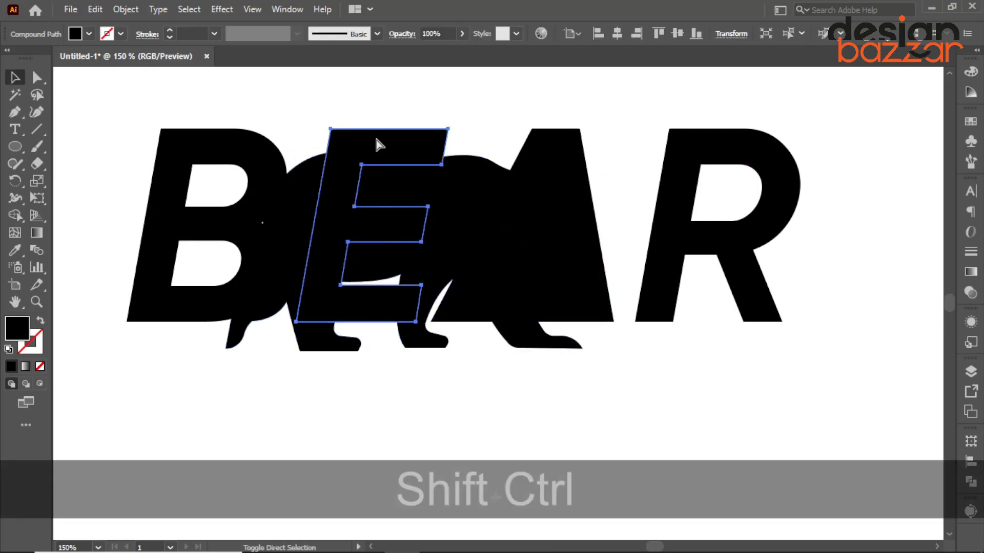
pyautogui.click(417, 395)
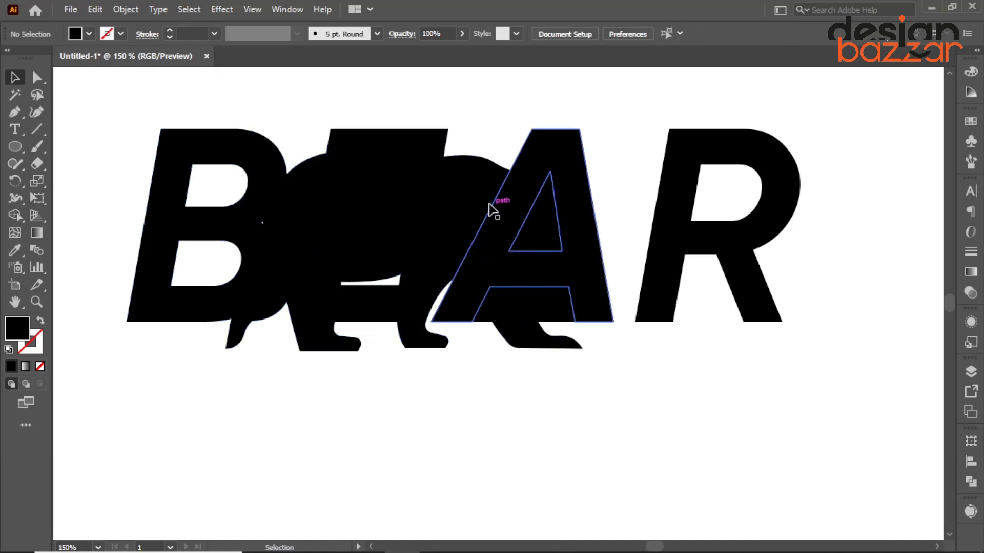
# - Fill the bear silhouette with white sampled from the artboard background
pyautogui.click(465, 202)
pyautogui.press('i')
pyautogui.click(325, 430)
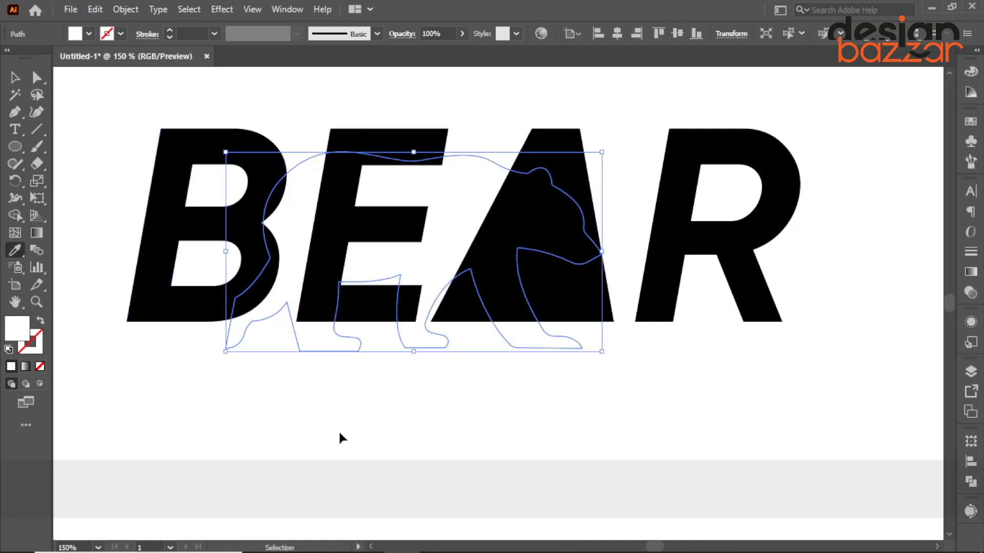
pyautogui.keyDown('ctrl'); pyautogui.click(374, 439); pyautogui.keyUp('ctrl')
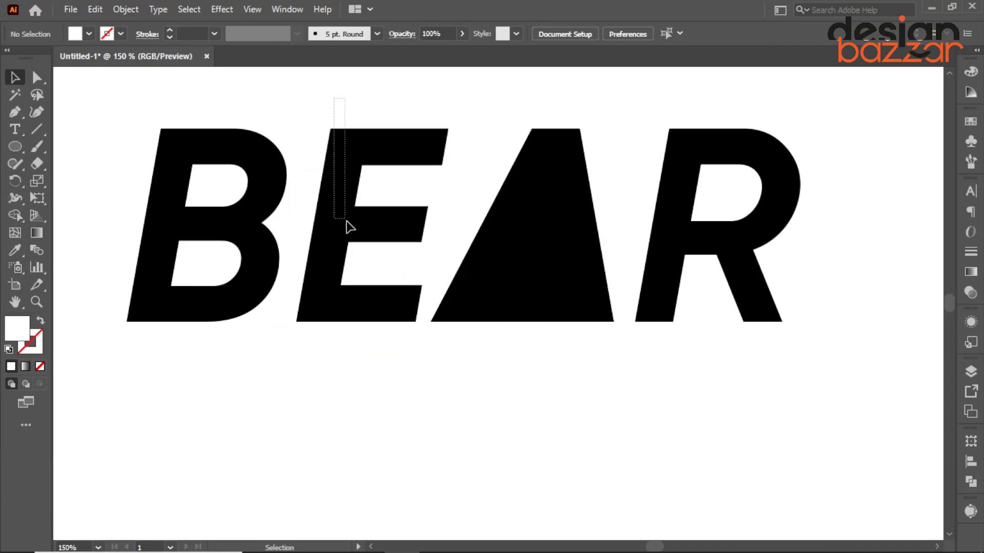
# - Bring the bear silhouette and the letter E in front of the other letters
pyautogui.moveTo(347, 225); pyautogui.dragTo(349, 226)
pyautogui.hotkey('ctrl', 'shift', ']')
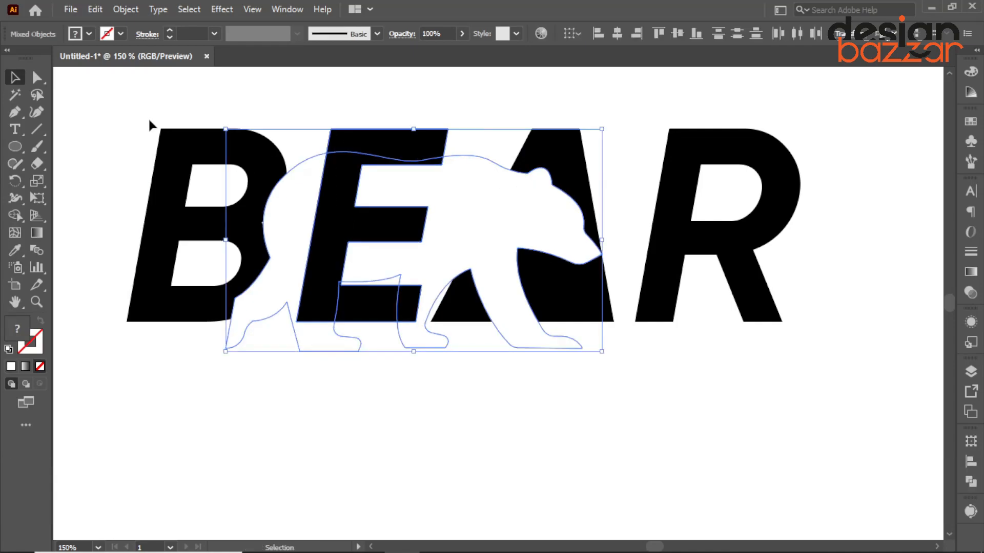
pyautogui.click(554, 471)
pyautogui.scroll(-1, 564, 438)
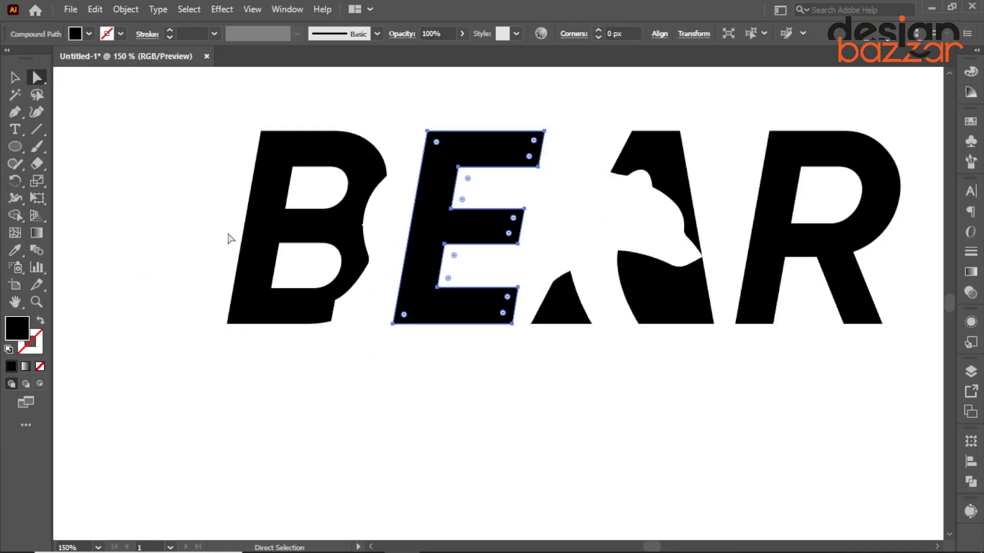
# - Try to shift the right edge of the letter E's lower arm to the left
pyautogui.click(487, 386)
pyautogui.scroll(-2, 493, 371)
pyautogui.scroll(3, 459, 314)
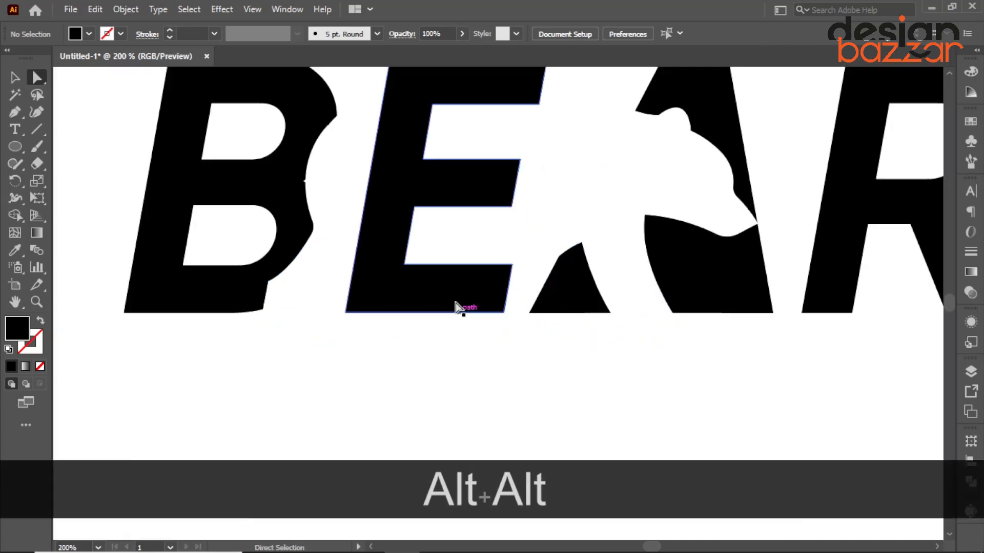
pyautogui.click(510, 289)
pyautogui.moveTo(513, 277); pyautogui.dragTo(494, 282)
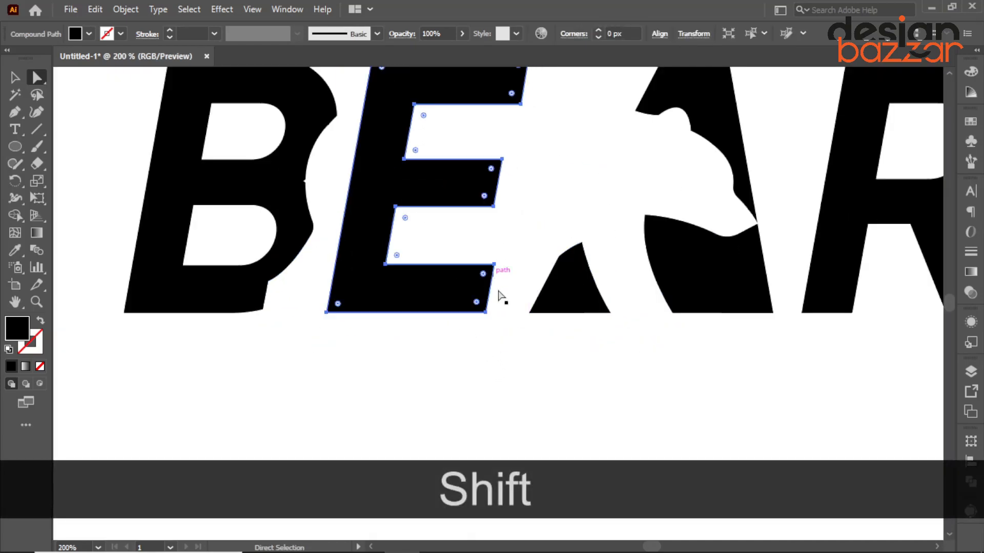
pyautogui.hotkey('ctrl', 'z')
pyautogui.click(514, 409)
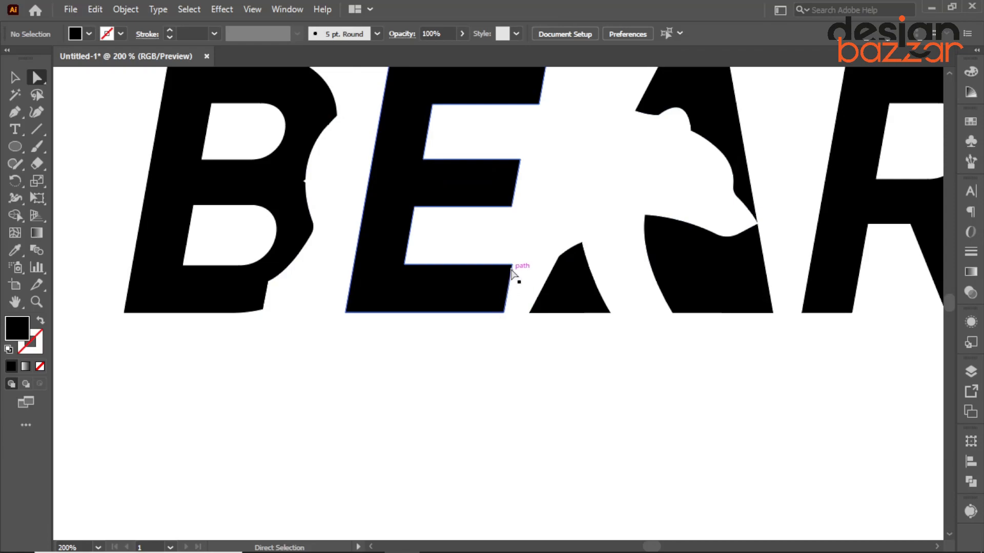
# - Shorten the letter E's lower arm slightly by moving its right end to the left
pyautogui.click(504, 312)
pyautogui.moveTo(505, 317); pyautogui.dragTo(485, 316)
pyautogui.click(510, 354)
# - Cover the artboard with a blue square and send it behind all the artwork
pyautogui.scroll(-4, 431, 326)
pyautogui.press('m')
pyautogui.moveTo(219, 88)
pyautogui.mouseDown()
pyautogui.moveTo(277, 320)
pyautogui.moveTo(623, 508)
pyautogui.moveTo(640, 509)
pyautogui.mouseUp()
pyautogui.click(970, 122)
pyautogui.click(872, 170)
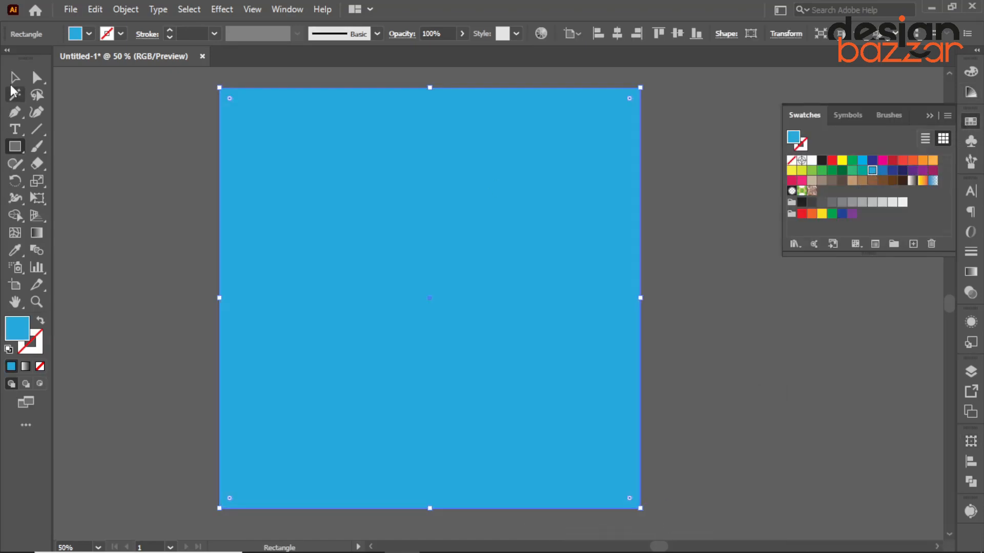
pyautogui.click(14, 78)
pyautogui.hotkey('ctrl', 'shift', '[')
pyautogui.click(110, 210)
# - Fill the bear silhouette with the blue sampled from the background square
pyautogui.scroll(2, 427, 318)
pyautogui.click(443, 276)
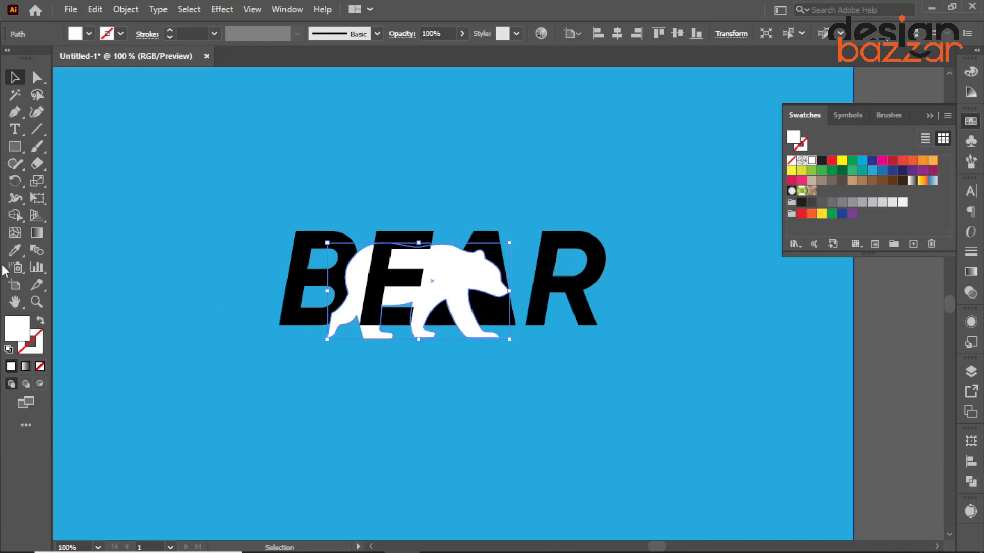
pyautogui.click(14, 250)
pyautogui.click(128, 205)
pyautogui.click(14, 78)
pyautogui.scroll(-2, 289, 215)
pyautogui.click(620, 287)
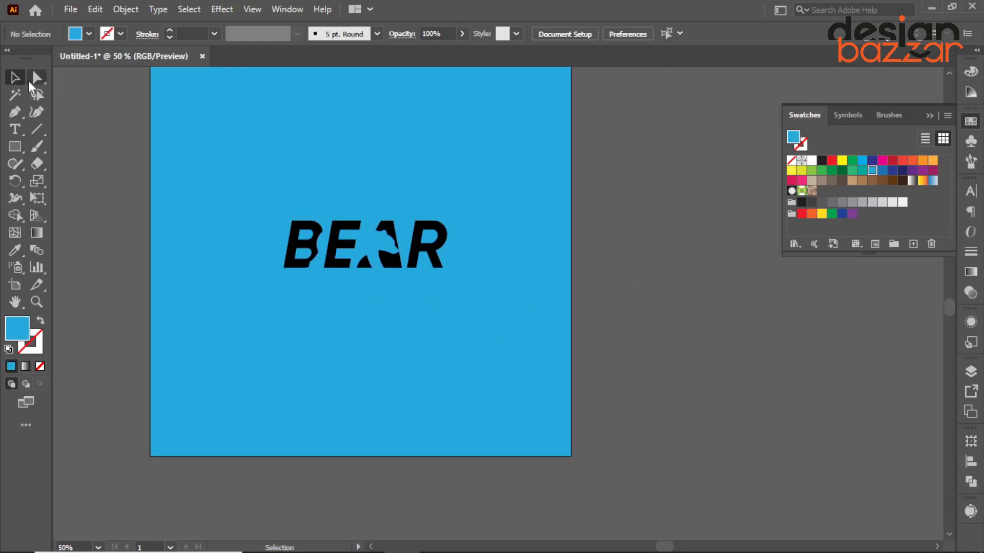
# - Change the background square's fill to the light orange swatch
pyautogui.hotkey('ctrl', '=')
pyautogui.click(561, 320)
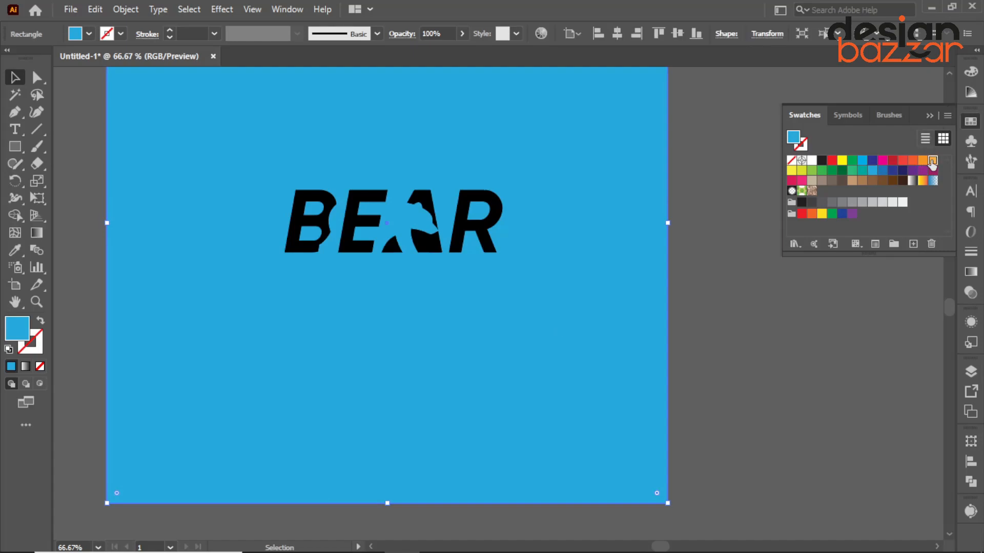
pyautogui.click(932, 161)
# - Fill the bear silhouette with the light orange sampled from the background
pyautogui.click(389, 214)
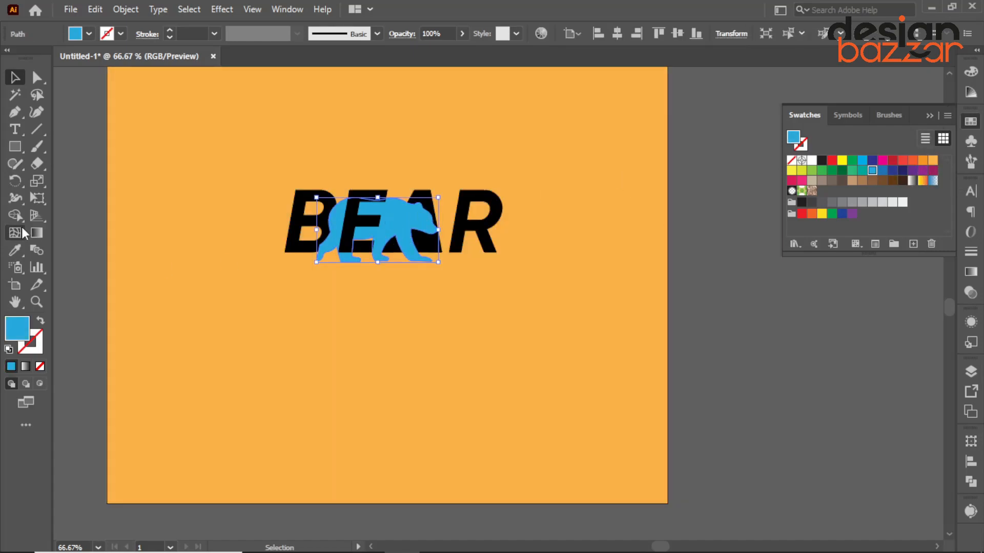
pyautogui.click(237, 199)
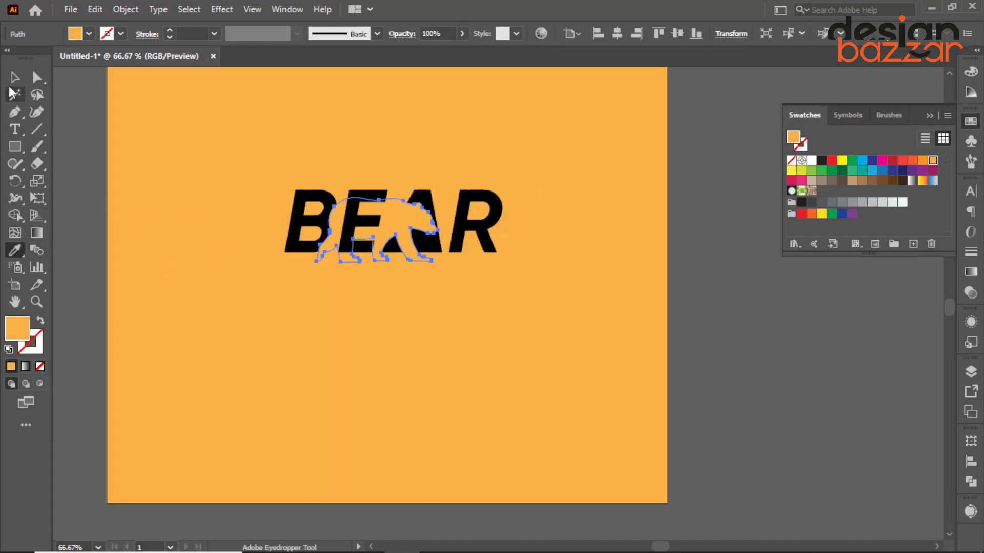
pyautogui.click(15, 77)
pyautogui.click(68, 160)
# - Try to thicken the letter E's lower arm by raising its upper edge
pyautogui.scroll(4, 384, 228)
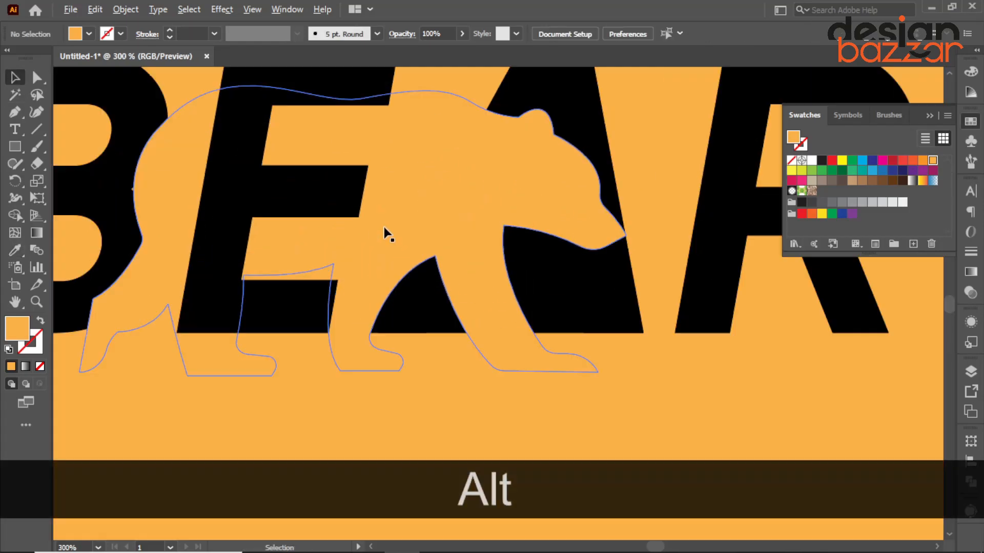
pyautogui.click(36, 78)
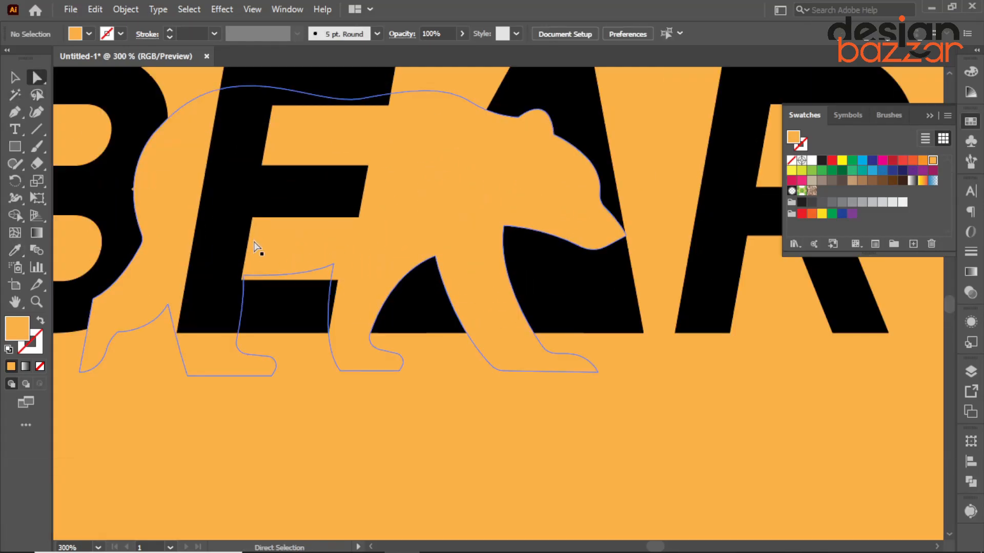
pyautogui.moveTo(292, 280); pyautogui.dragTo(293, 259)
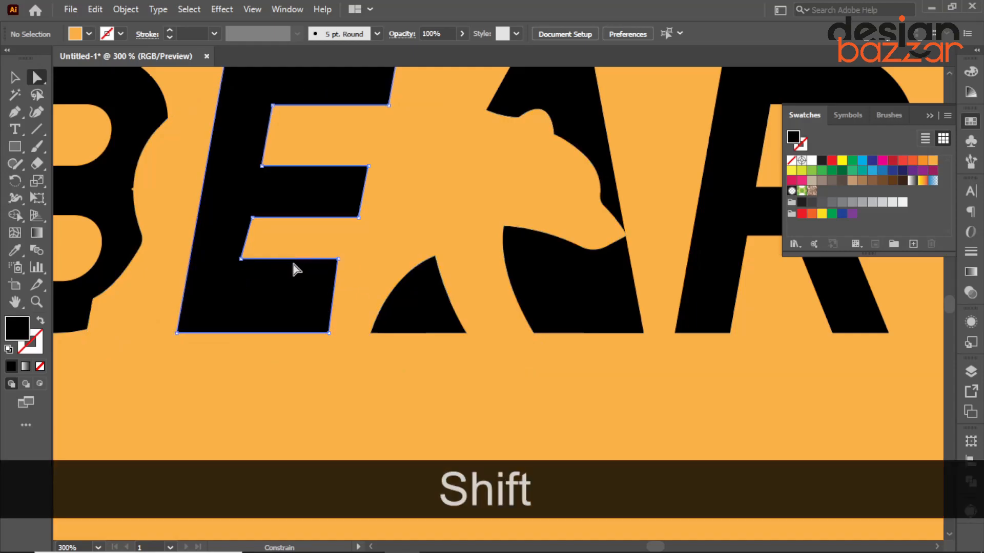
pyautogui.scroll(-2, 389, 303)
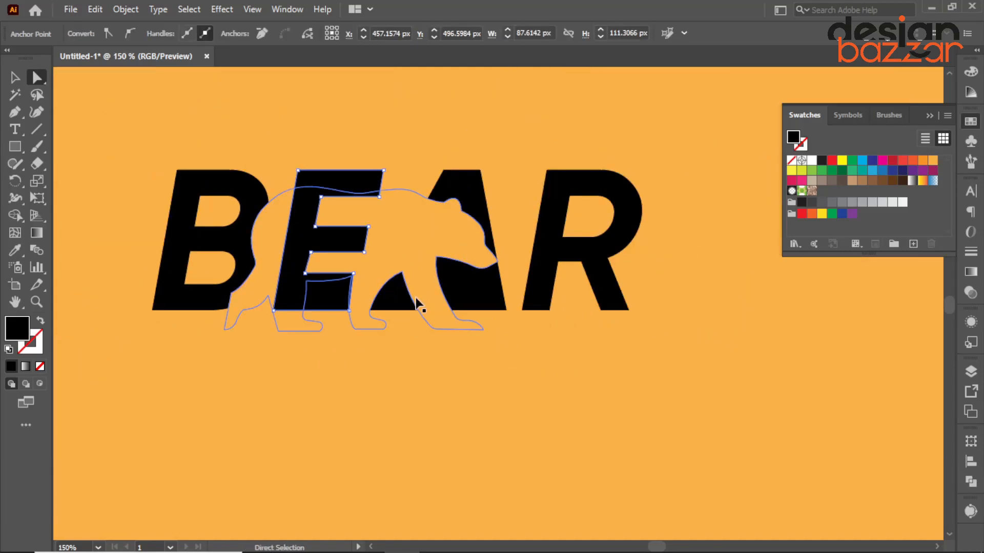
pyautogui.hotkey('ctrl', 'z')
# - Reshape the upper edge of the letter E's lower arm into a curve that rises toward its right end, following the bear's belly
pyautogui.scroll(3, 311, 287)
pyautogui.moveTo(296, 277); pyautogui.dragTo(298, 272)
pyautogui.moveTo(424, 277); pyautogui.dragTo(383, 281)
pyautogui.click(15, 112)
pyautogui.scroll(2, 375, 257)
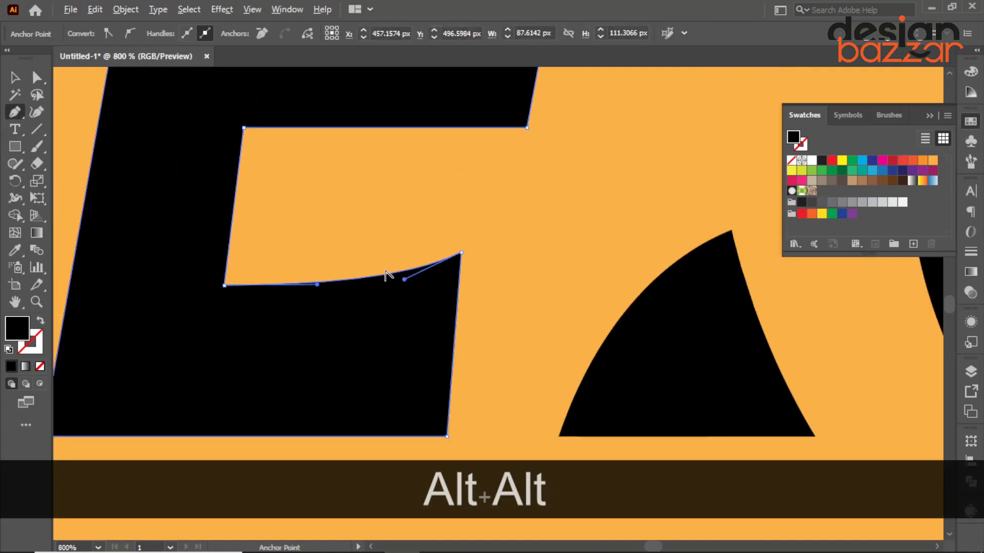
pyautogui.scroll(-6, 383, 280)
pyautogui.click(14, 77)
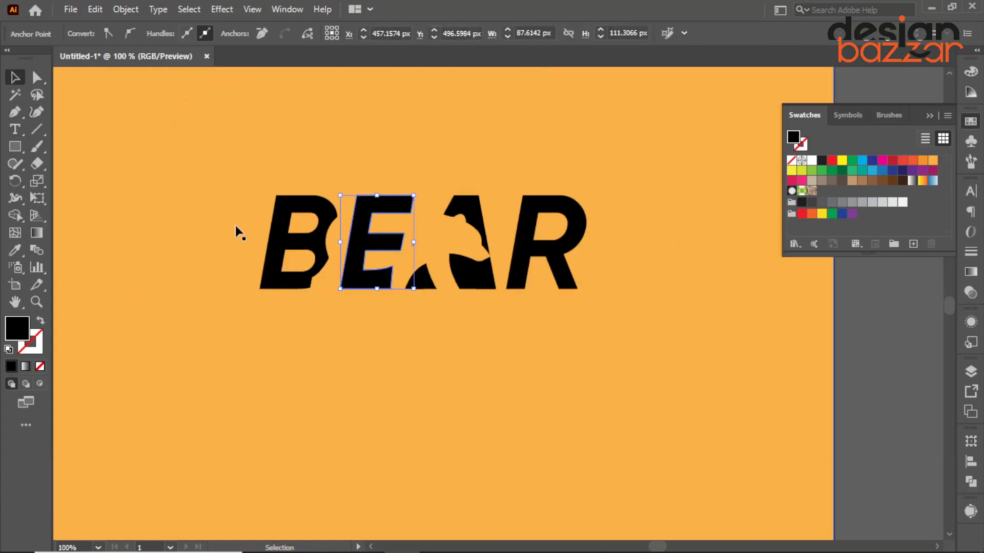
pyautogui.click(849, 408)
# - Fill the background square with black sampled from the lettering
pyautogui.scroll(-2, 748, 388)
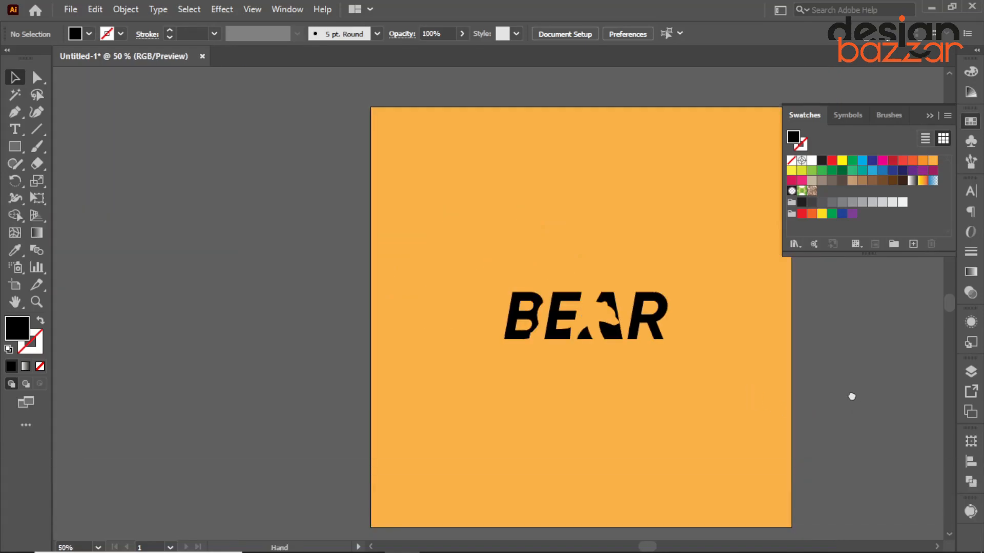
pyautogui.moveTo(853, 397); pyautogui.dragTo(812, 391)
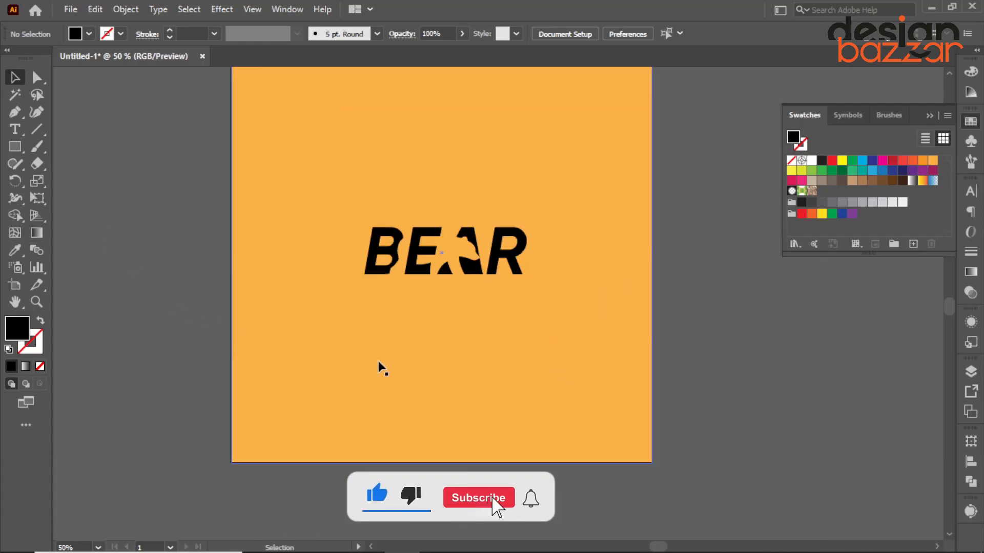
pyautogui.click(383, 365)
pyautogui.click(14, 250)
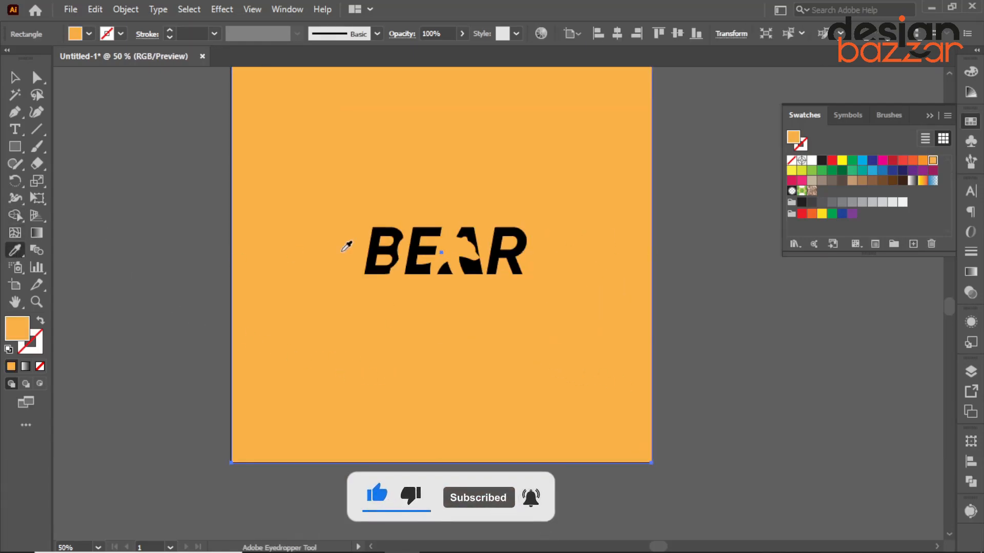
pyautogui.click(399, 226)
# - Fill all the BEAR letters with the light orange sampled from the bear silhouette
pyautogui.moveTo(232, 153); pyautogui.dragTo(549, 324)
pyautogui.click(440, 249)
pyautogui.hotkey('ctrl', 'shift', 'a')
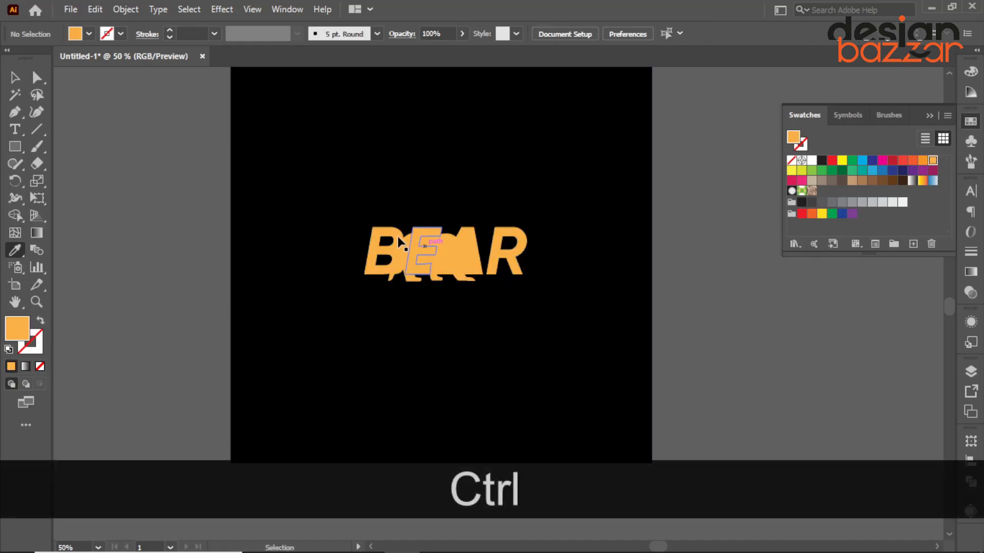
# - Fill the bear silhouette with black sampled from the background
pyautogui.keyDown('ctrl'); pyautogui.click(439, 254); pyautogui.keyUp('ctrl')
pyautogui.click(509, 340)
pyautogui.keyDown('ctrl'); pyautogui.click(691, 339); pyautogui.keyUp('ctrl')
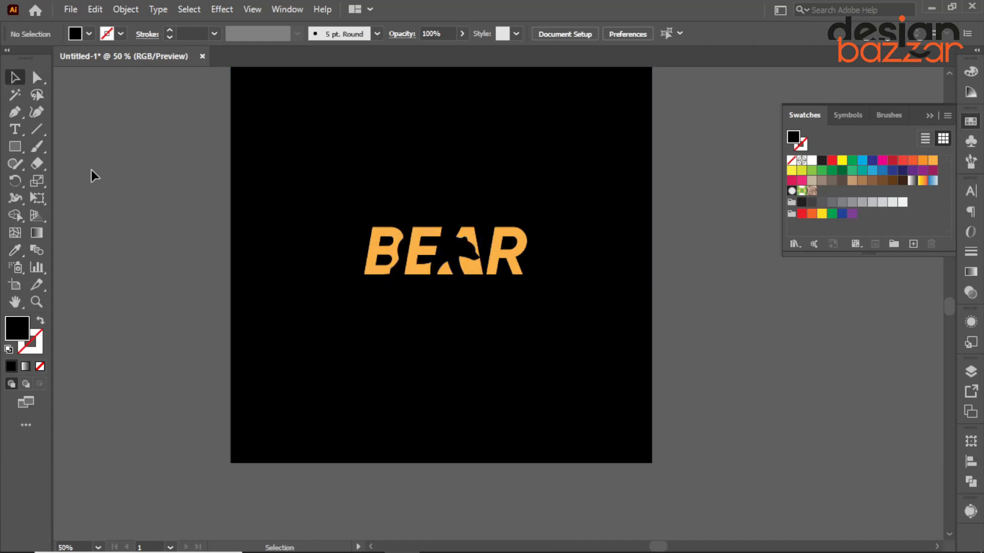
pyautogui.click(356, 197)
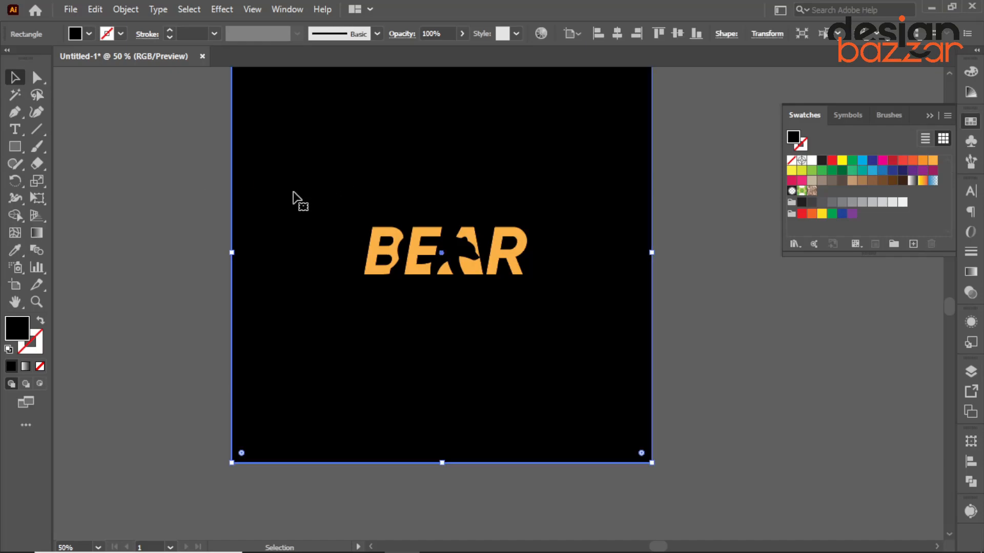
pyautogui.click(143, 154)
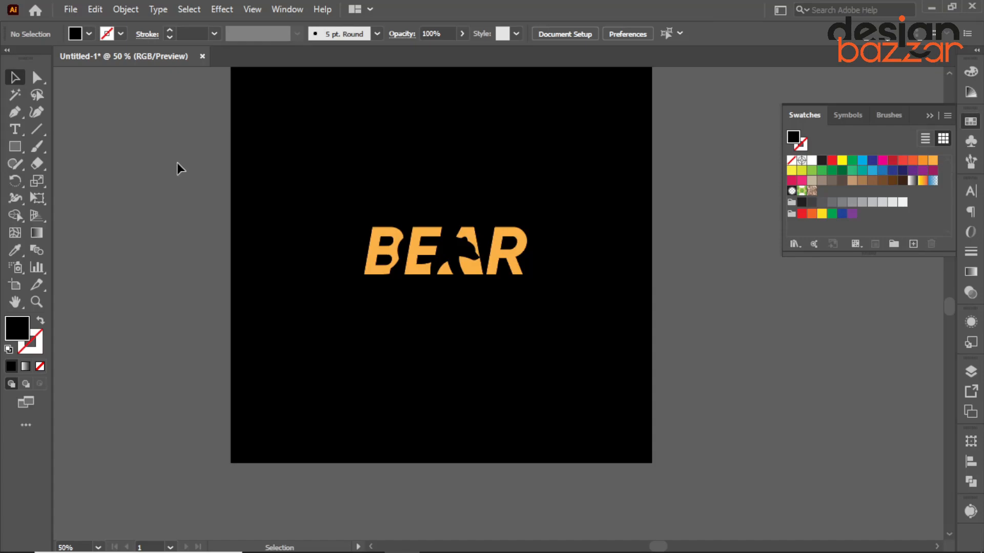
pyautogui.scroll(3, 456, 258)
pyautogui.click(456, 256)
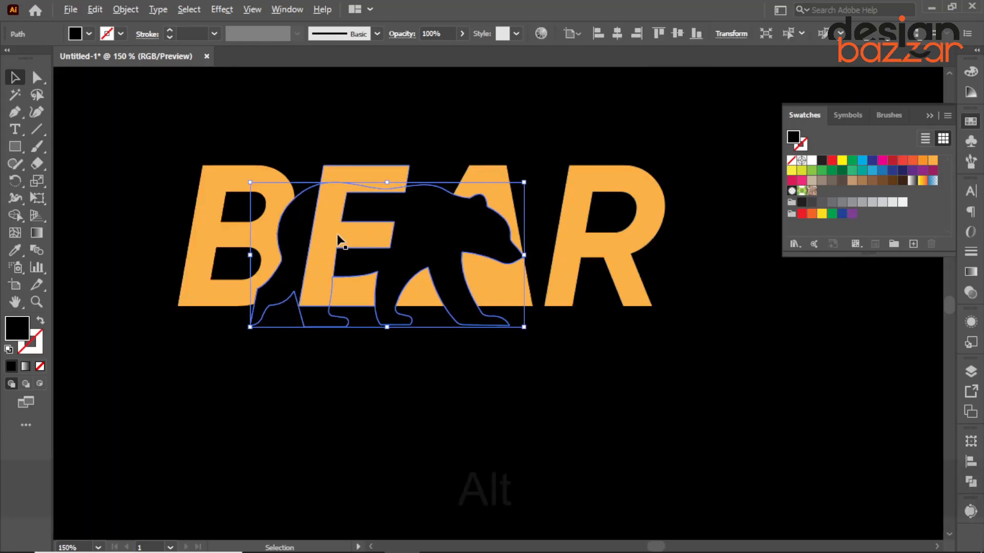
pyautogui.scroll(-3, 419, 318)
pyautogui.click(170, 195)
# - Add the tagline text "NAGETIVE SPACE LOGO" below the BEAR wordmark
pyautogui.click(15, 129)
pyautogui.scroll(1, 332, 359)
pyautogui.click(378, 346)
pyautogui.write('L')
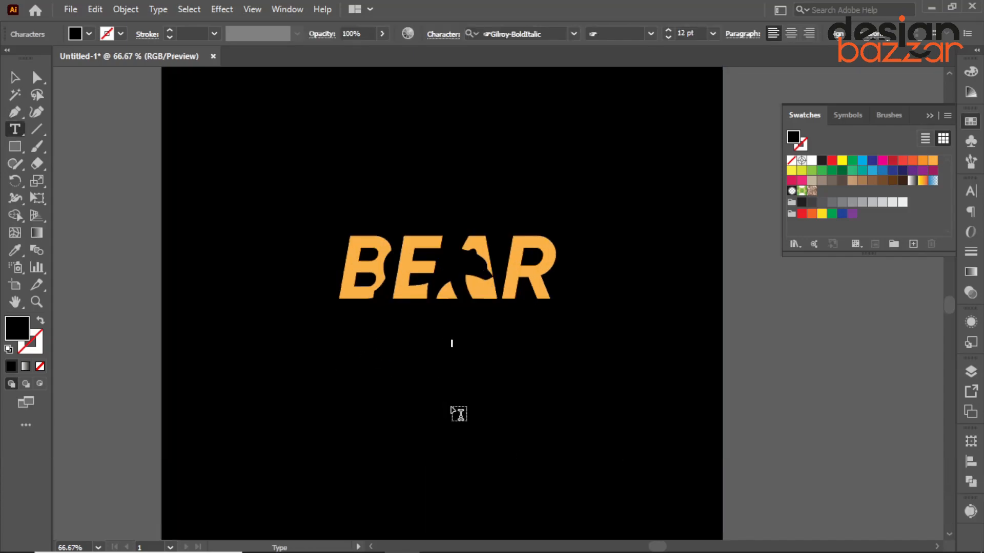
# - Fill the tagline with the light orange sampled from the letter B
pyautogui.click(15, 250)
pyautogui.click(353, 261)
pyautogui.click(16, 77)
pyautogui.click(15, 250)
pyautogui.click(353, 251)
pyautogui.click(15, 78)
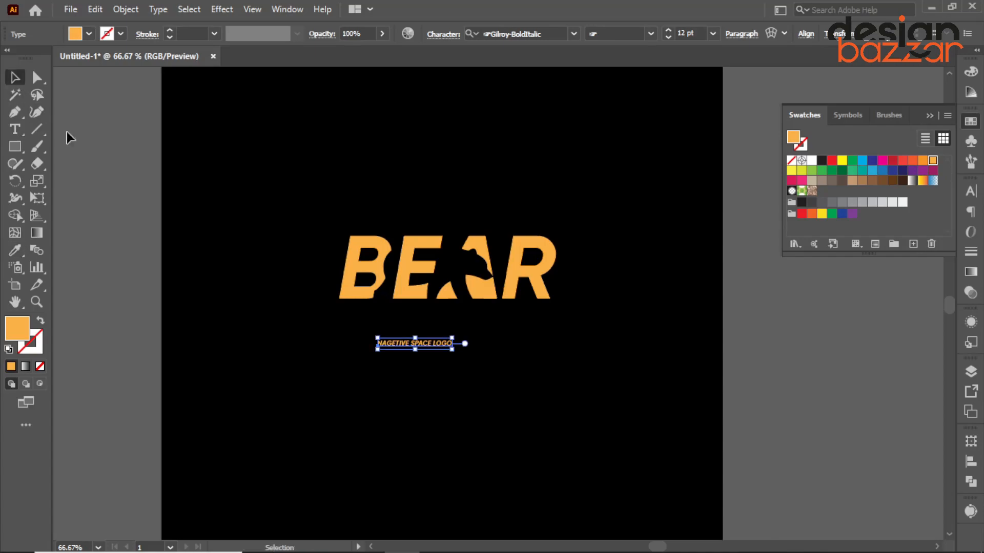
# - Scale the tagline proportionally to about 24.85 pt directly under the wordmark, flush with its left edge, and set its tracking to 200
pyautogui.press('shift')
pyautogui.moveTo(452, 347); pyautogui.dragTo(461, 324)
pyautogui.click(971, 191)
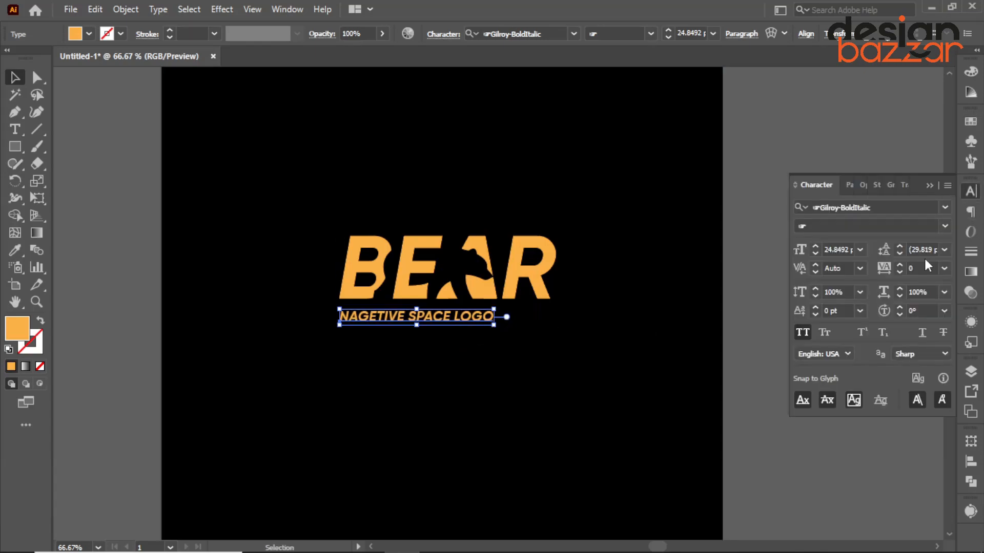
pyautogui.click(943, 268)
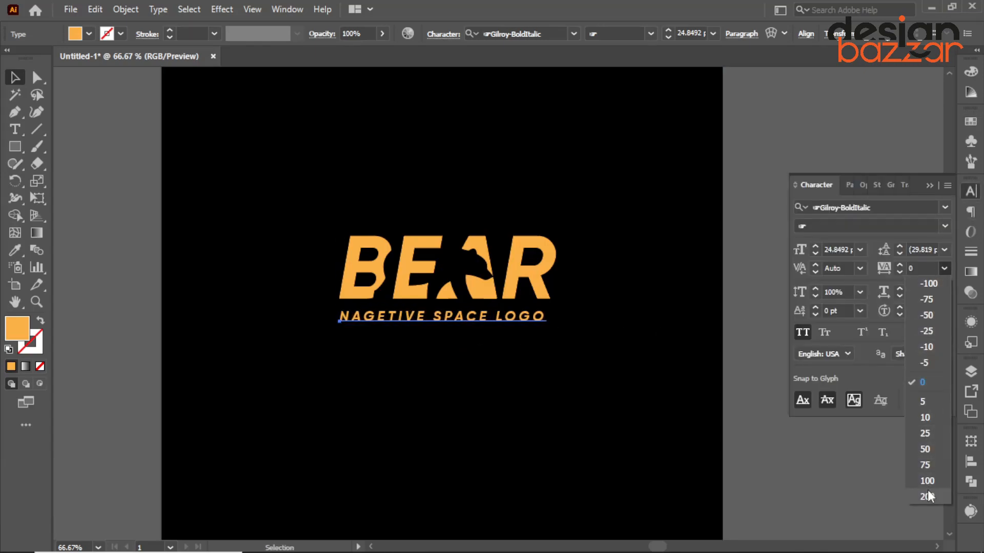
pyautogui.click(927, 490)
# - Enlarge the tagline to about 26.38 pt and adjust its position so that it spans the wordmark's width
pyautogui.moveTo(554, 323); pyautogui.dragTo(560, 319)
pyautogui.scroll(1, 340, 314)
pyautogui.moveTo(363, 322); pyautogui.dragTo(360, 326)
pyautogui.moveTo(664, 321); pyautogui.dragTo(667, 322)
pyautogui.scroll(-1, 560, 277)
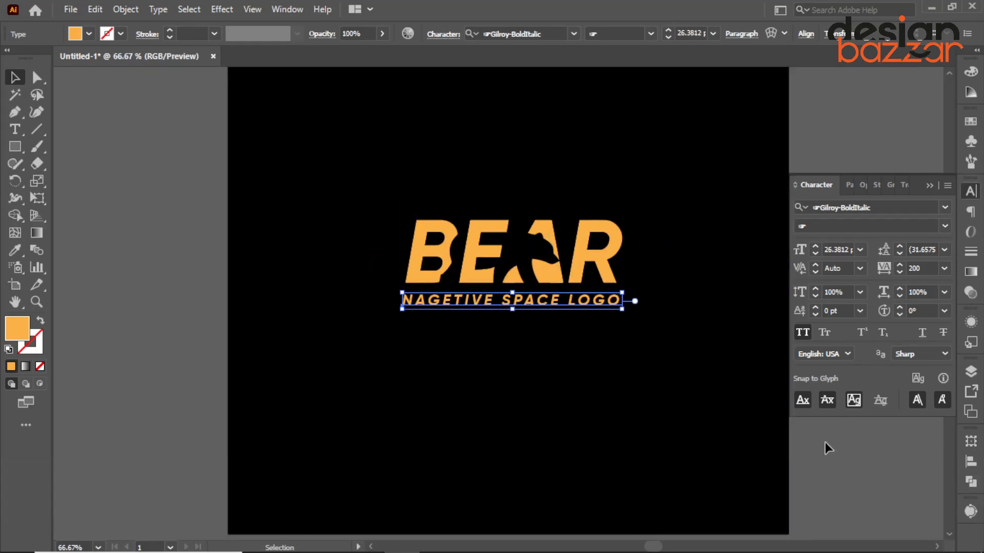